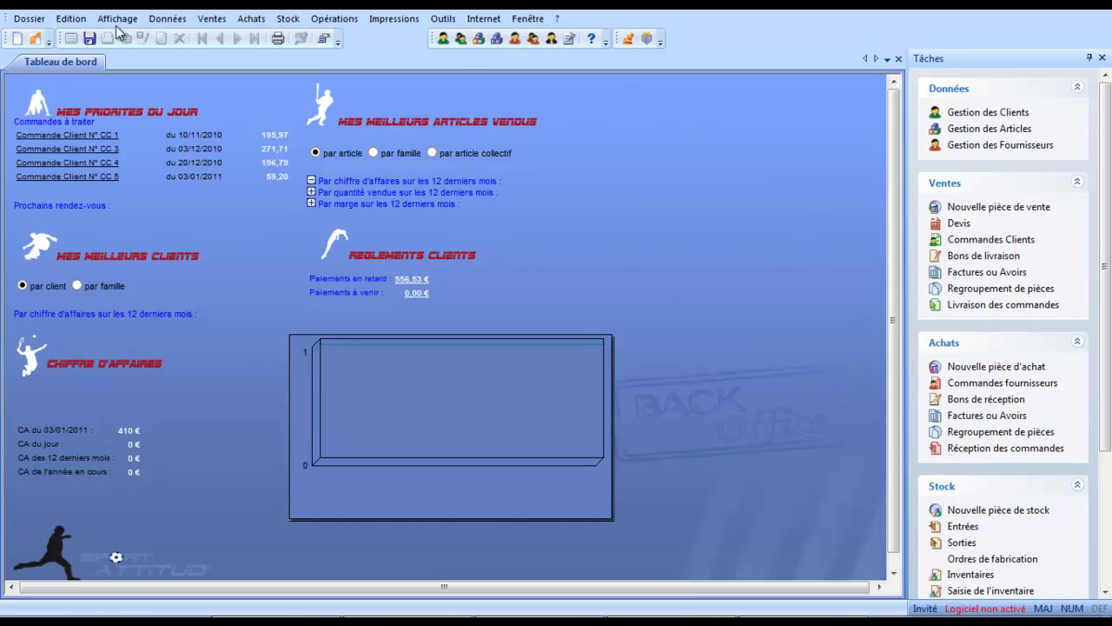
- View the list of sizes (Tailles) and a blank new size record, and close both
left_click(156, 11)
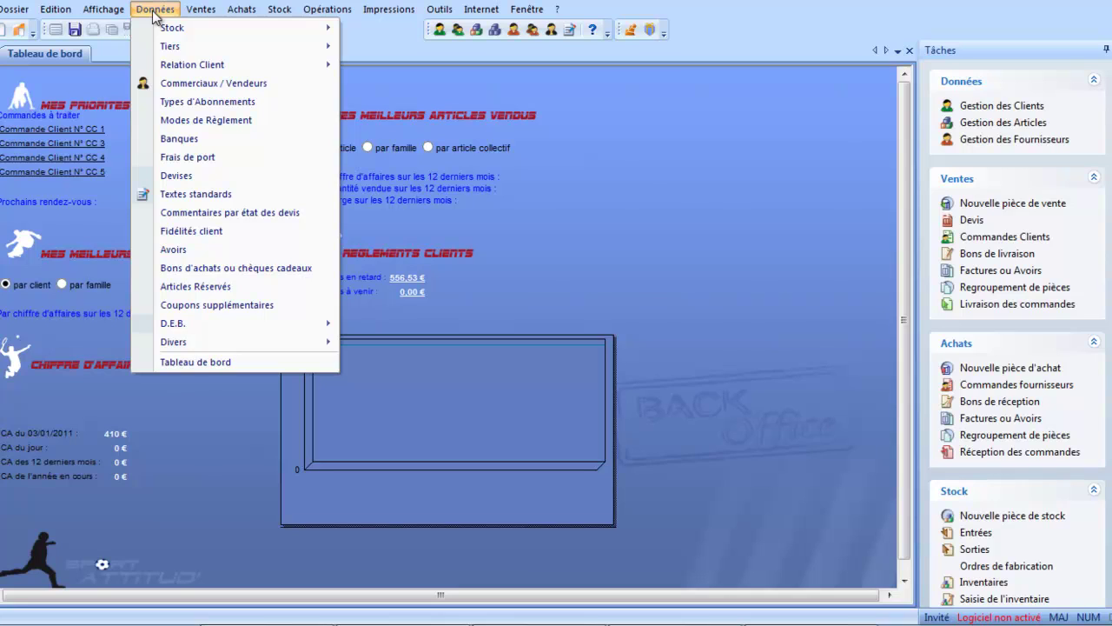
mouse_move(159, 29)
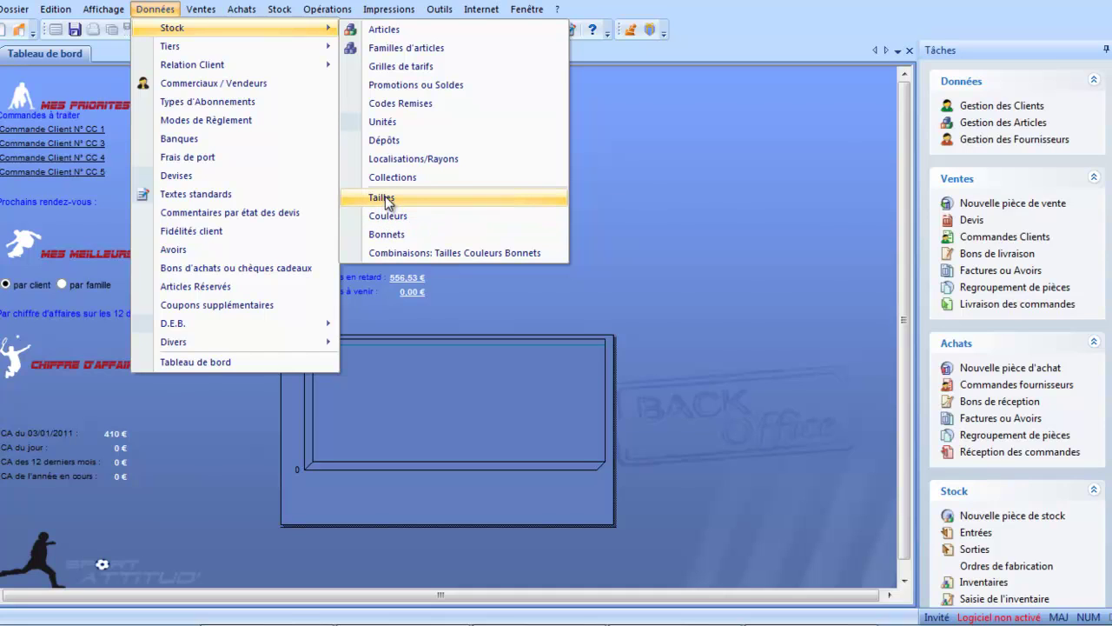
left_click(383, 198)
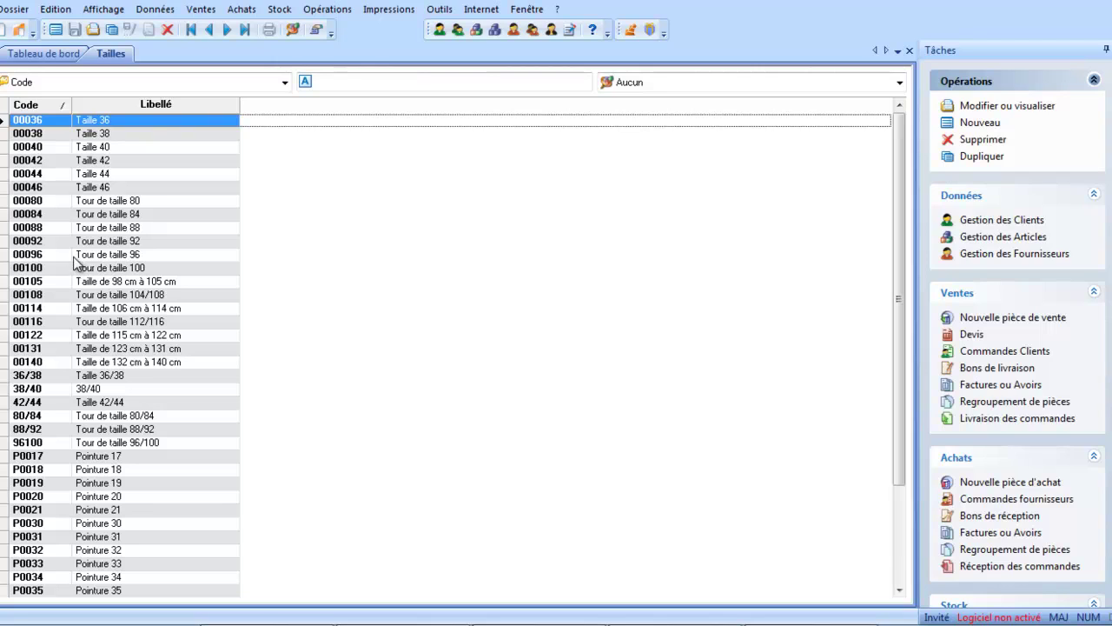
left_click(56, 30)
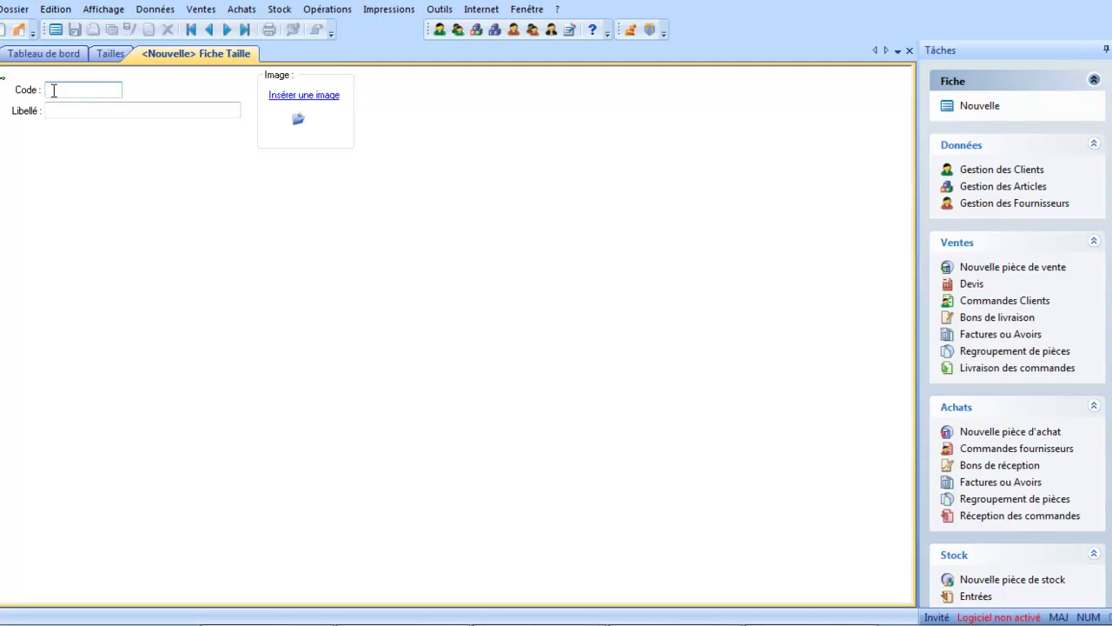
left_click(909, 50)
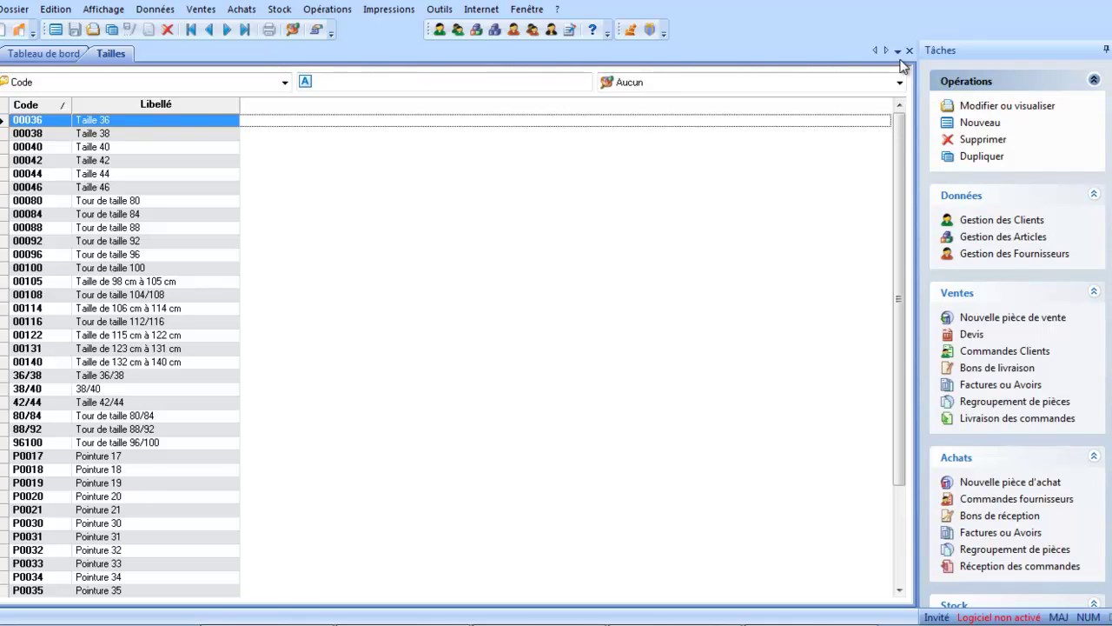
left_click(909, 52)
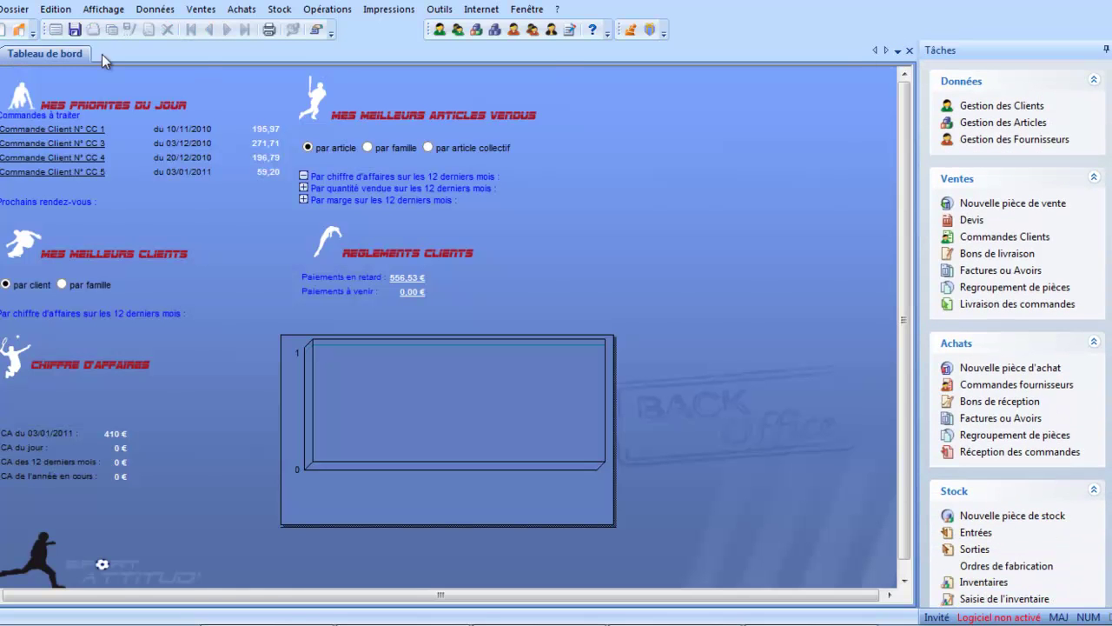
- View the list of colours (Couleurs) in the stock data and close it
left_click(160, 16)
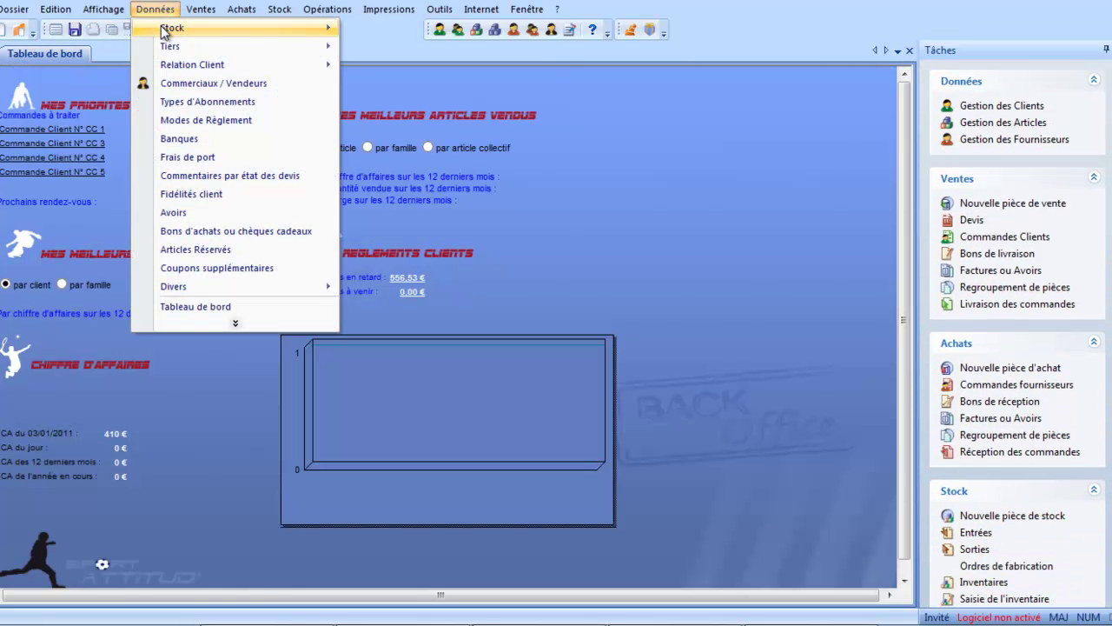
mouse_move(165, 28)
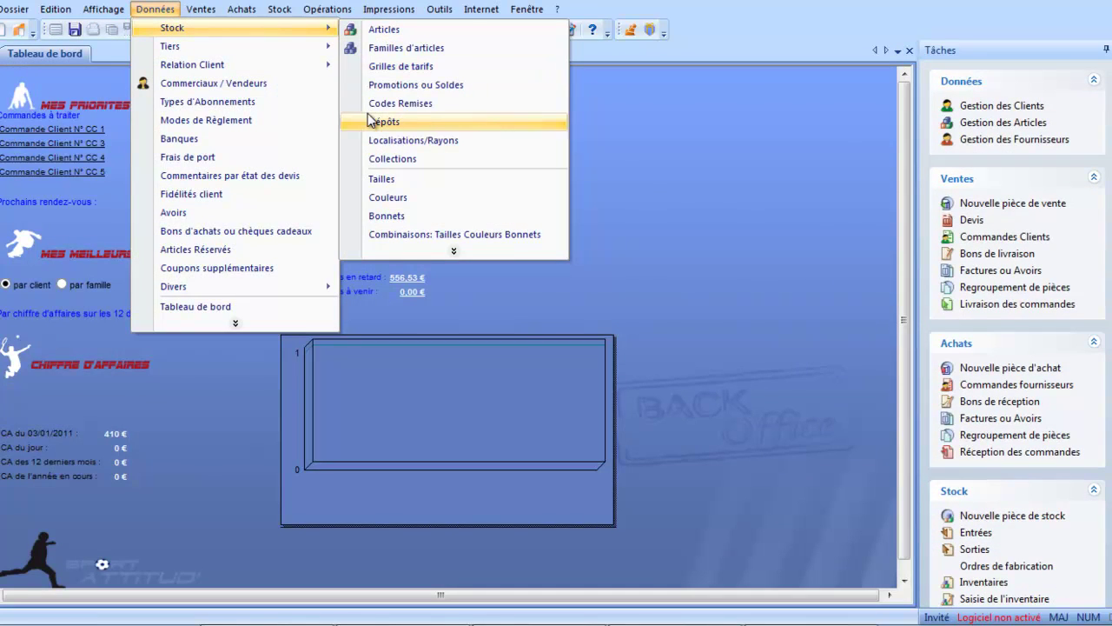
left_click(385, 198)
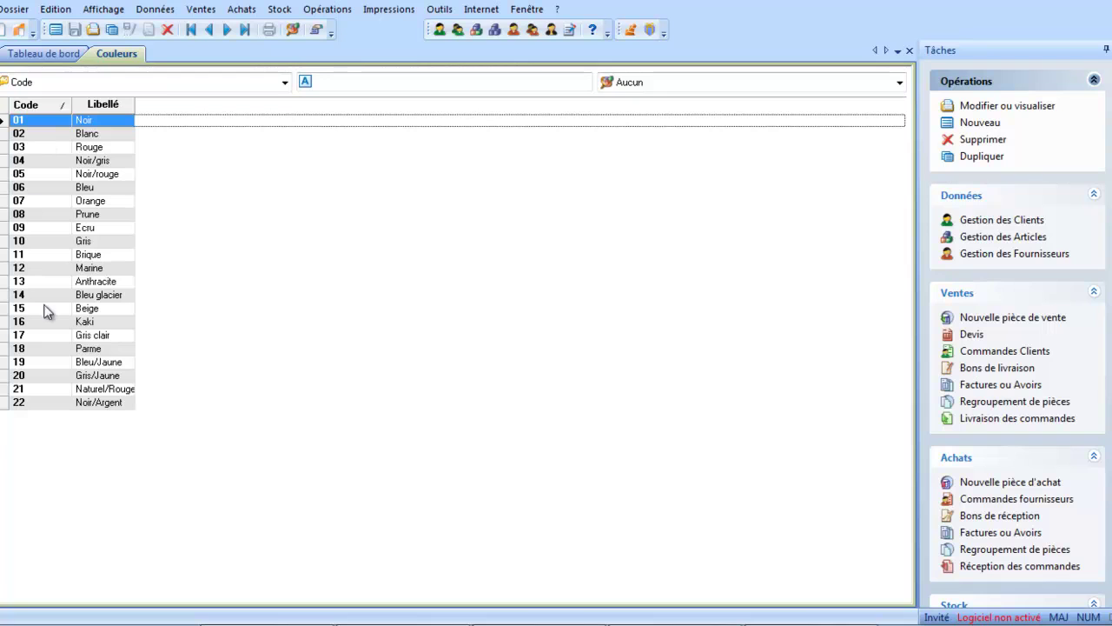
left_click(909, 49)
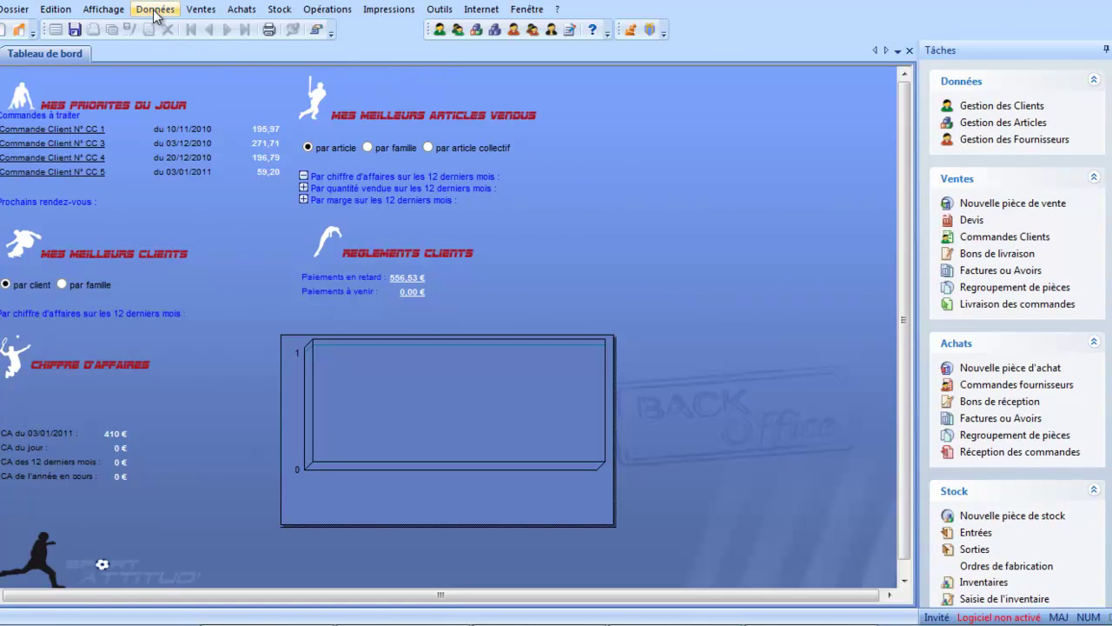
- View the list of cup types (Bonnets) in the stock data and close it
left_click(155, 10)
mouse_move(187, 33)
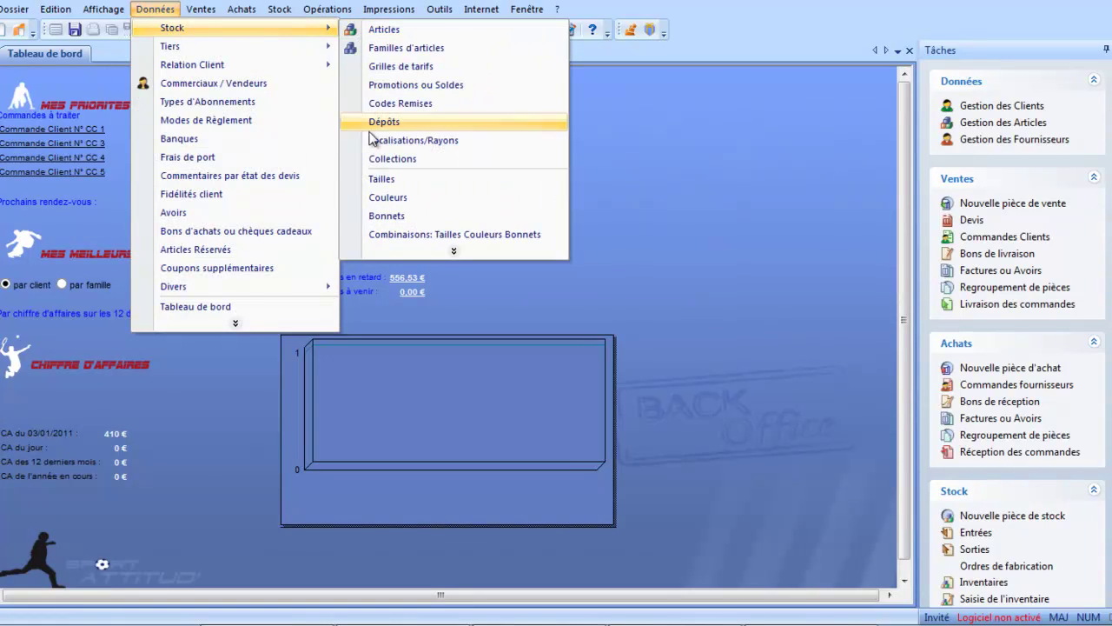
left_click(381, 214)
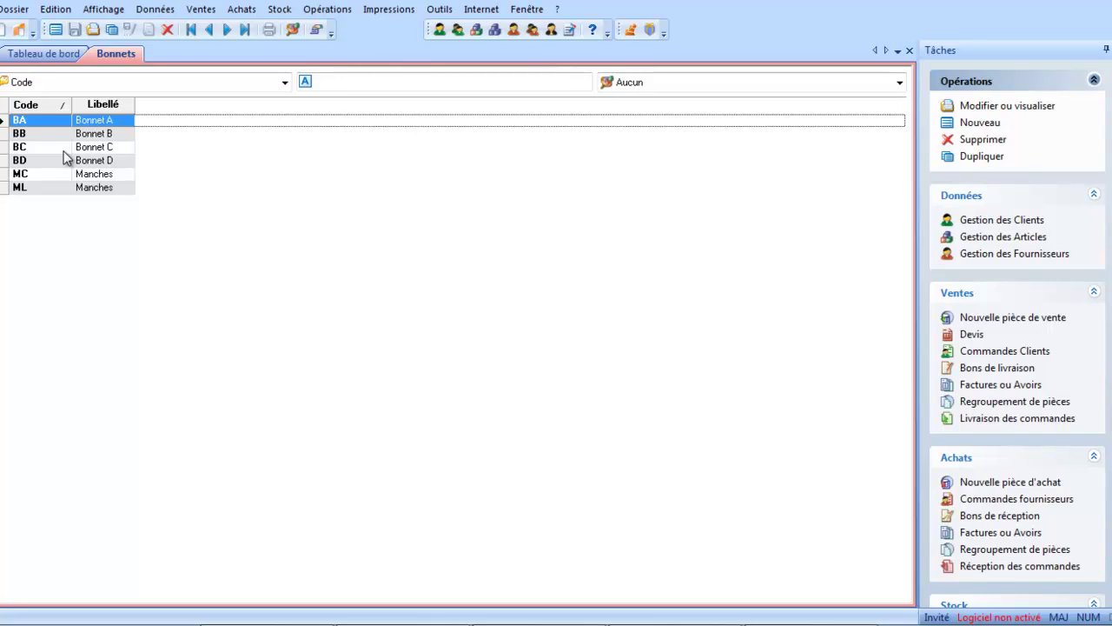
left_click(912, 51)
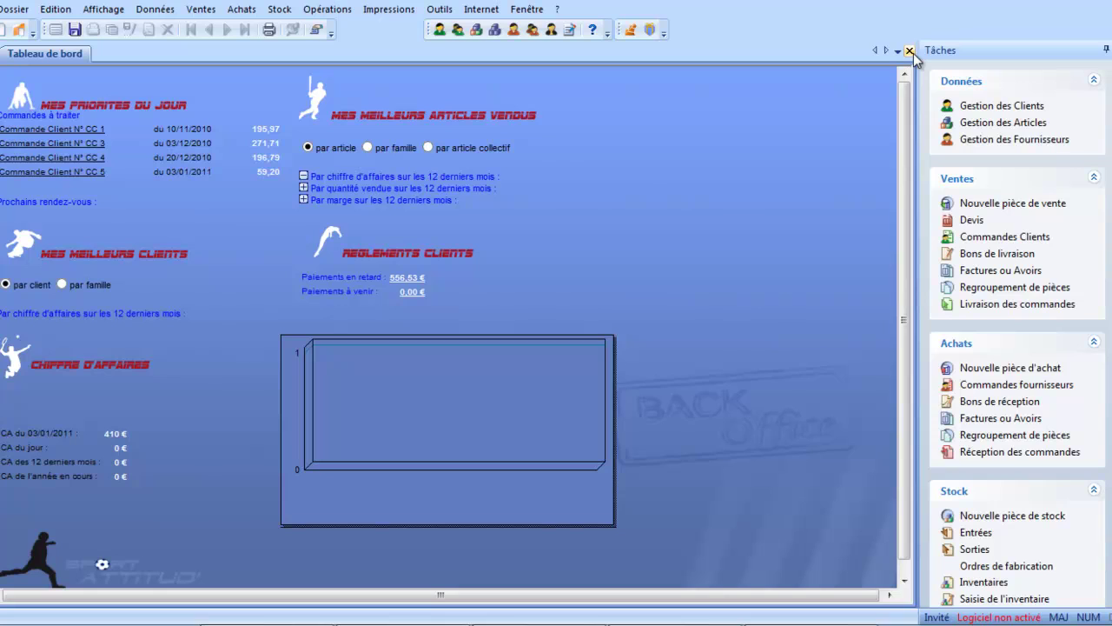
- Open the list of size, colour and cup combinations, and look at a blank new combination record before closing that record
left_click(148, 12)
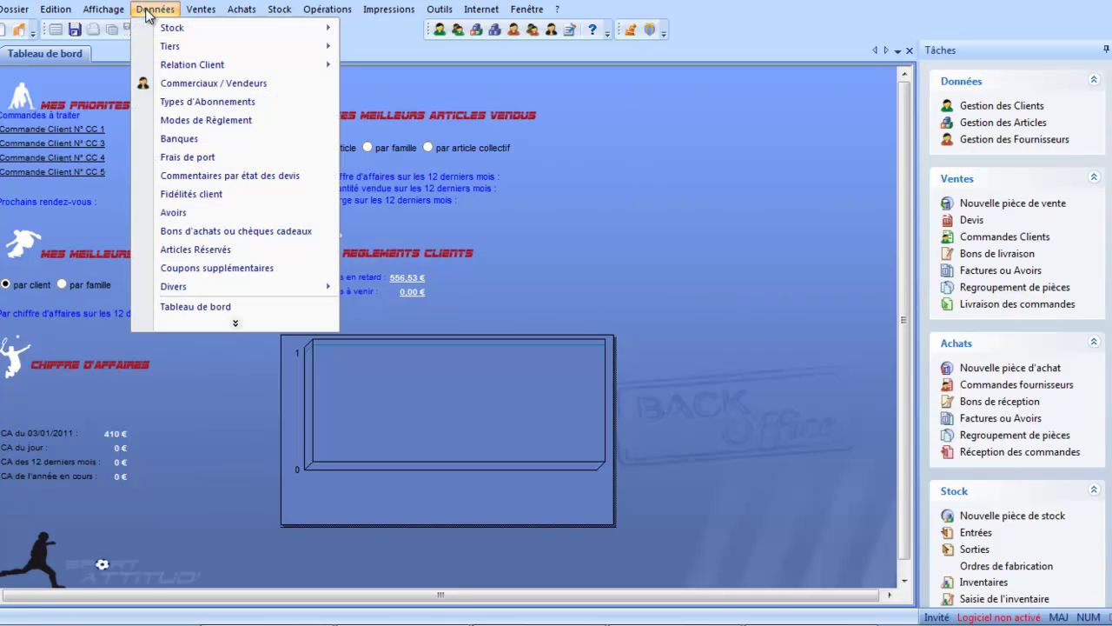
mouse_move(173, 27)
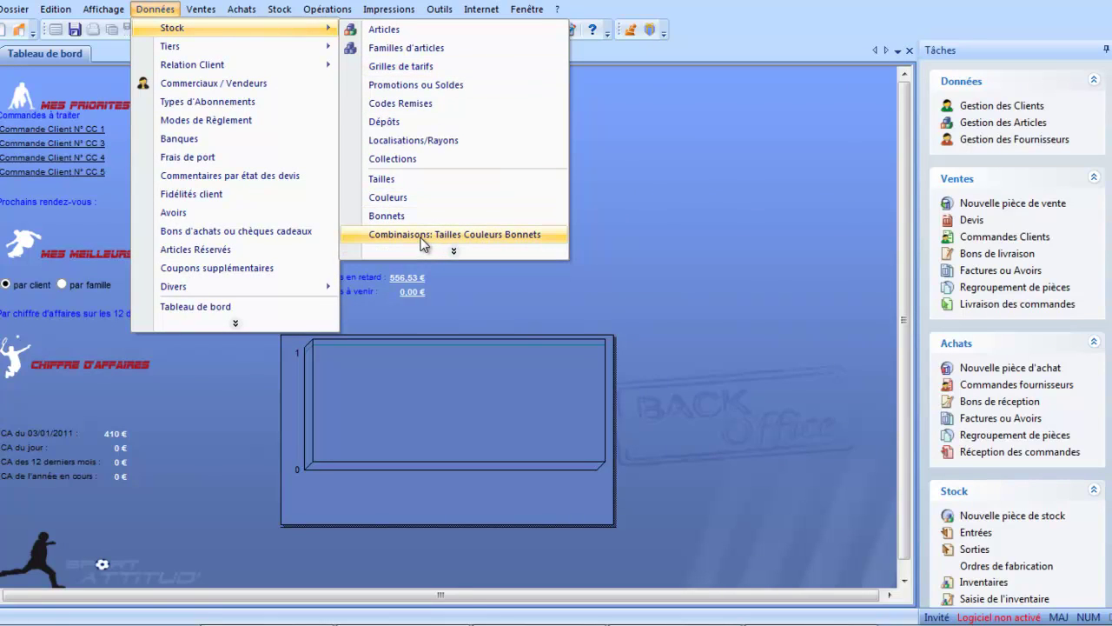
left_click(423, 235)
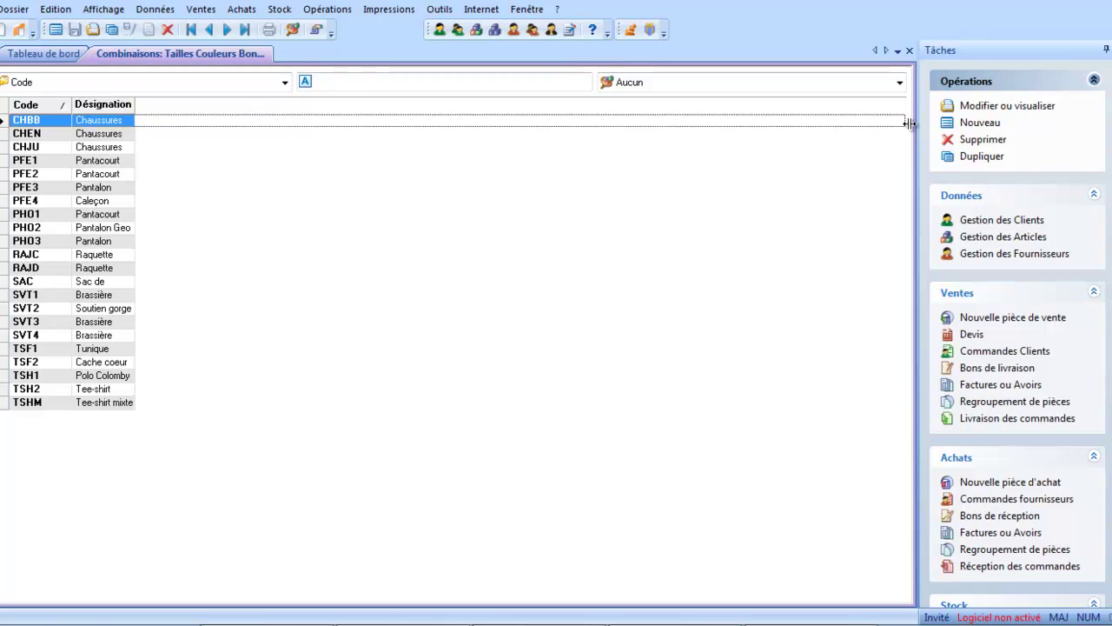
left_click(980, 123)
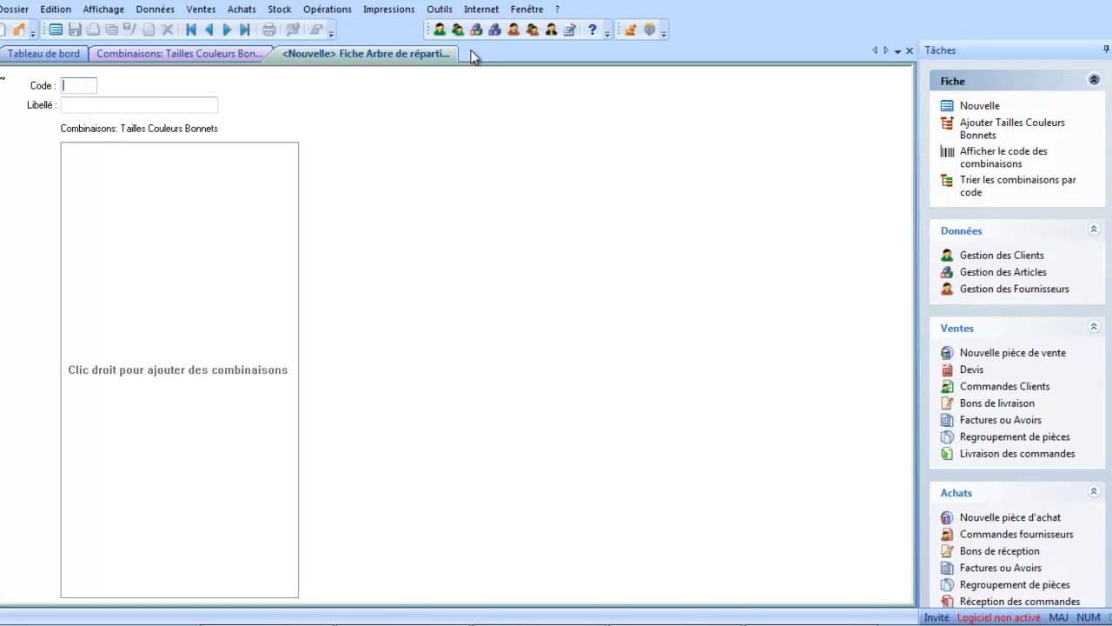
left_click(909, 51)
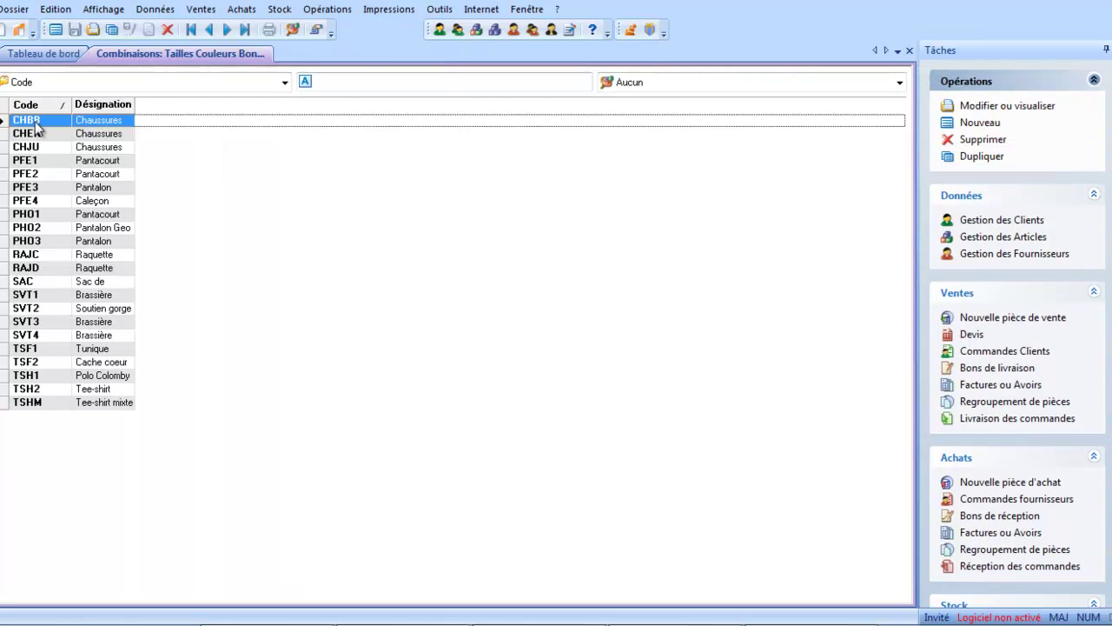
- Examine the colours under size P0017 in the CHBB combination record and close the record
double_click(33, 122)
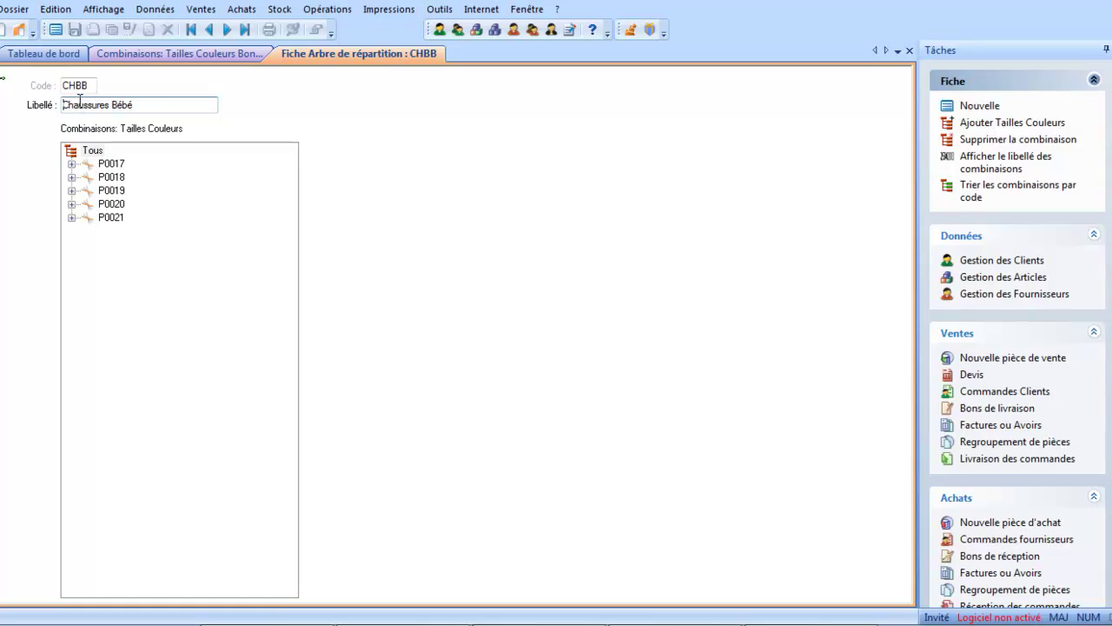
left_click(71, 165)
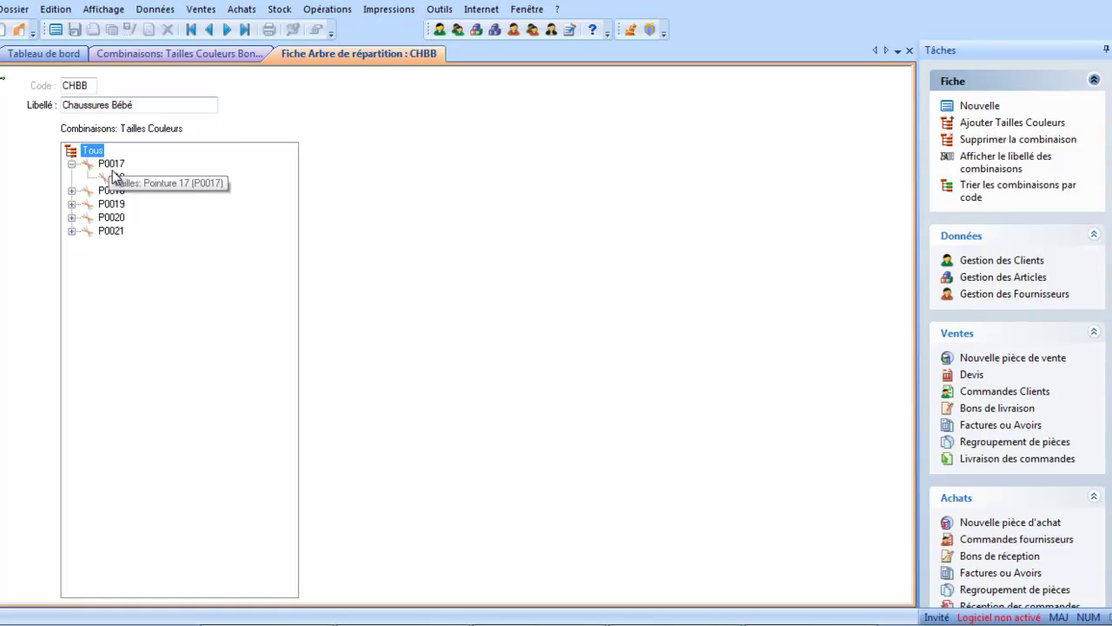
left_click(909, 50)
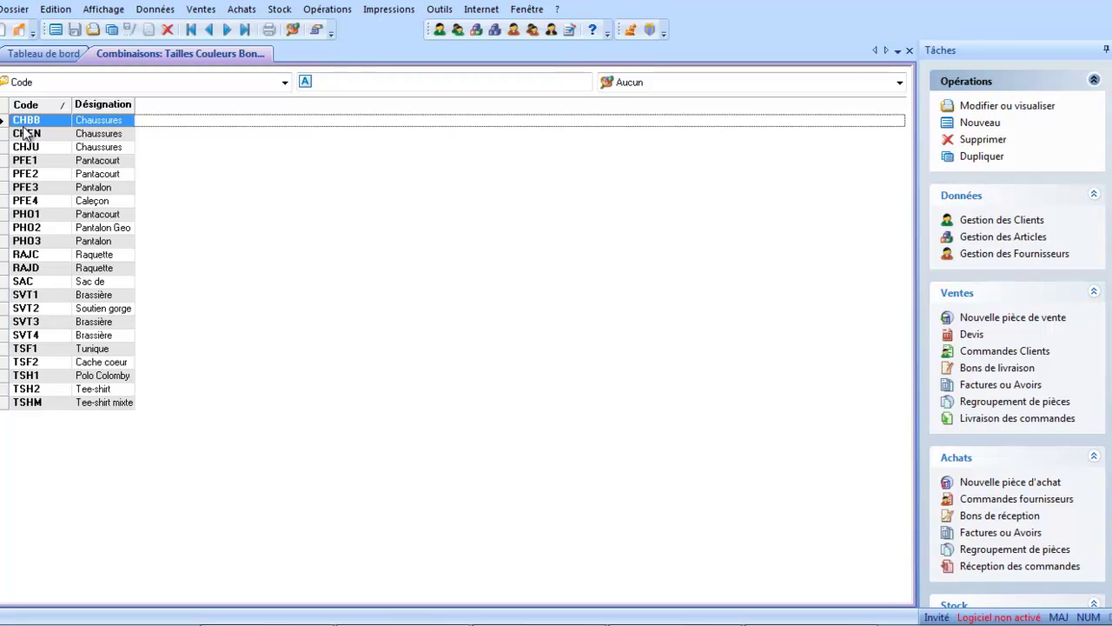
- Create a new combination record with code CHFE and label "Chaussure femme"
left_click(55, 31)
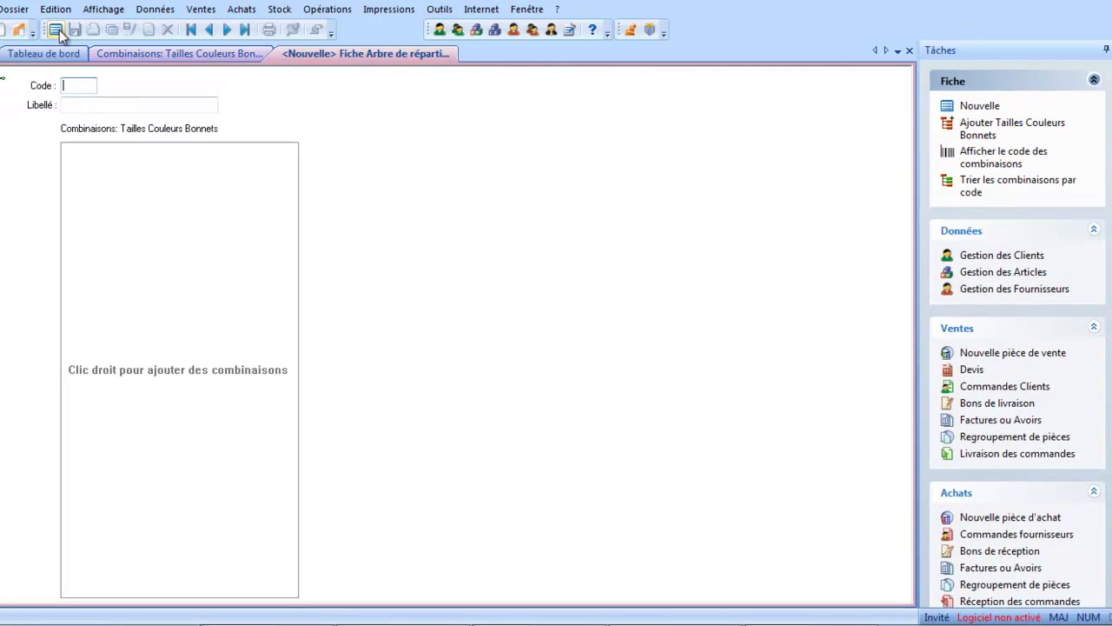
type("CH")
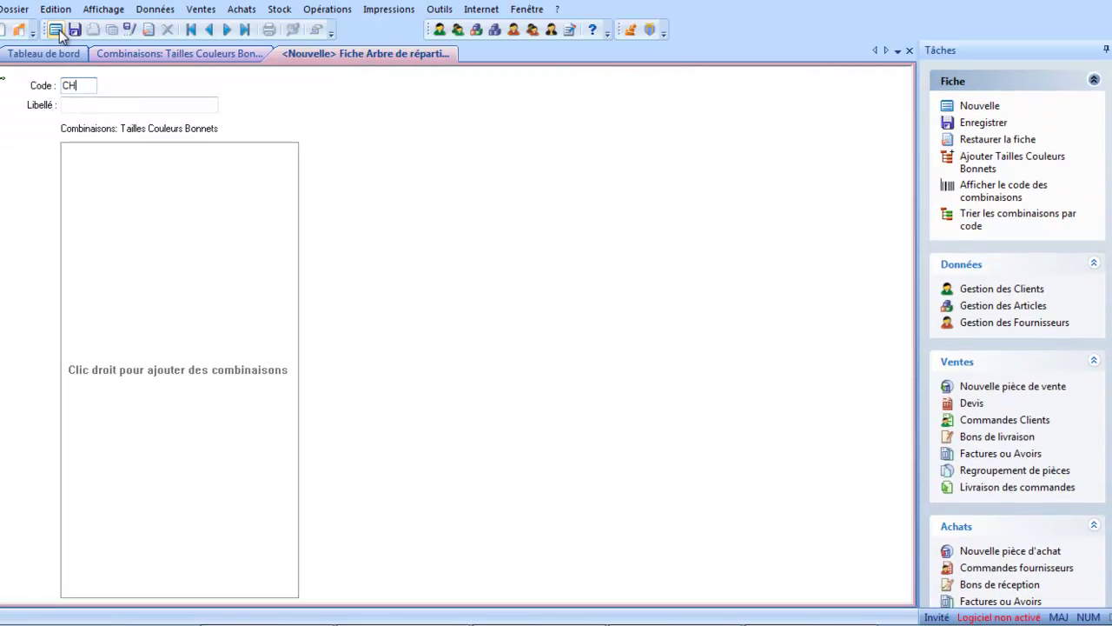
type("FE")
left_click(82, 105)
key("Caps_Lock")
type("C")
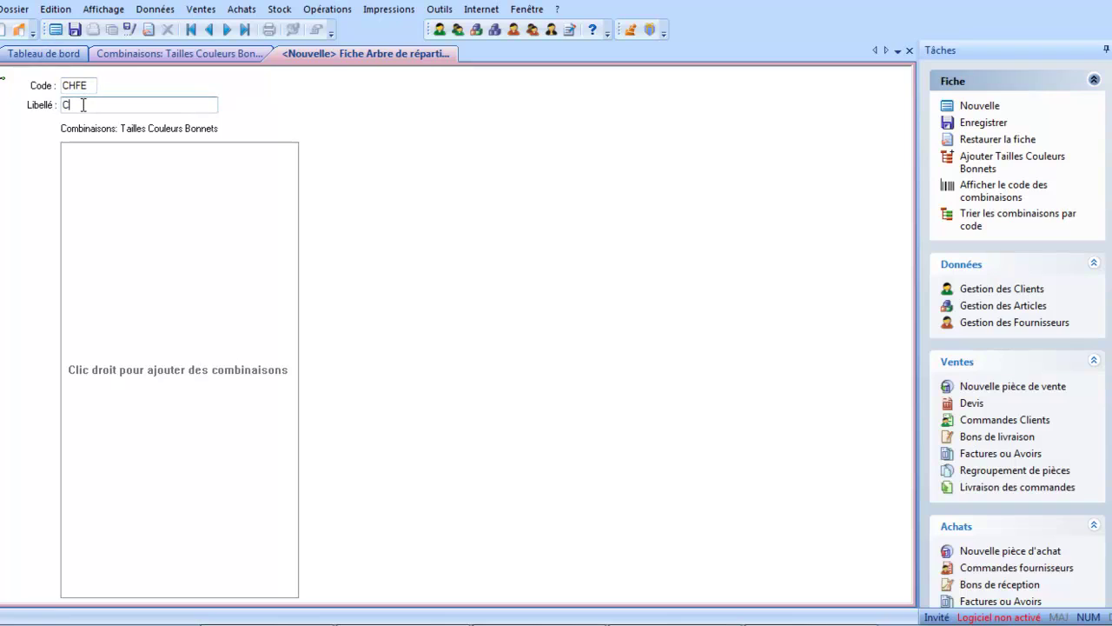
type("haussure femme")
- Start adding combinations to the CHFE record using the Tailles and Couleurs ranges
right_click(147, 320)
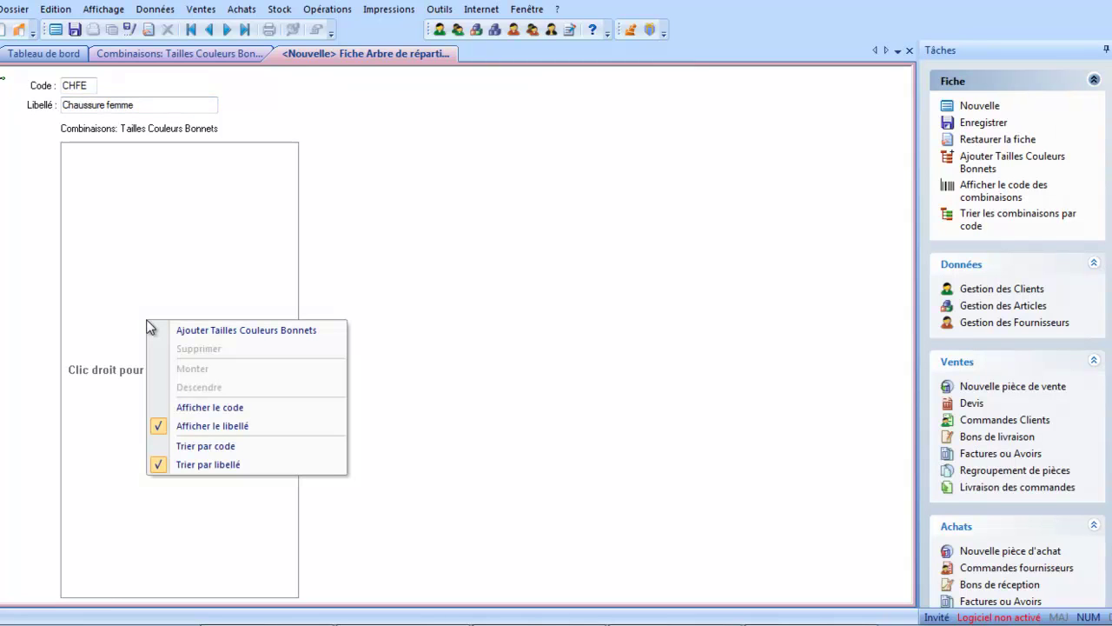
left_click(173, 331)
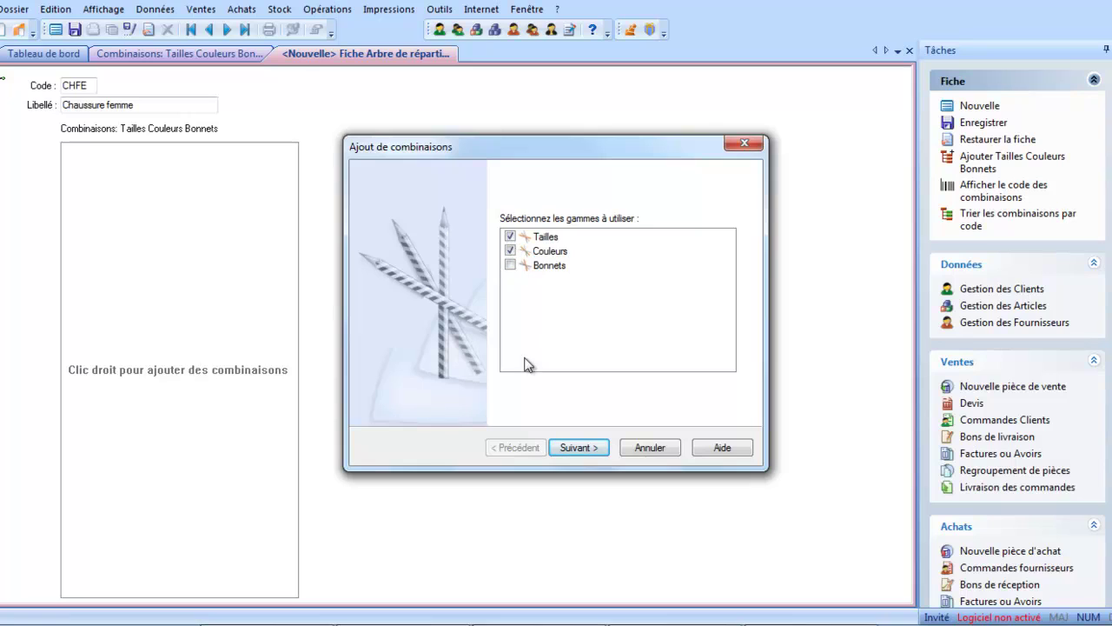
left_click(576, 450)
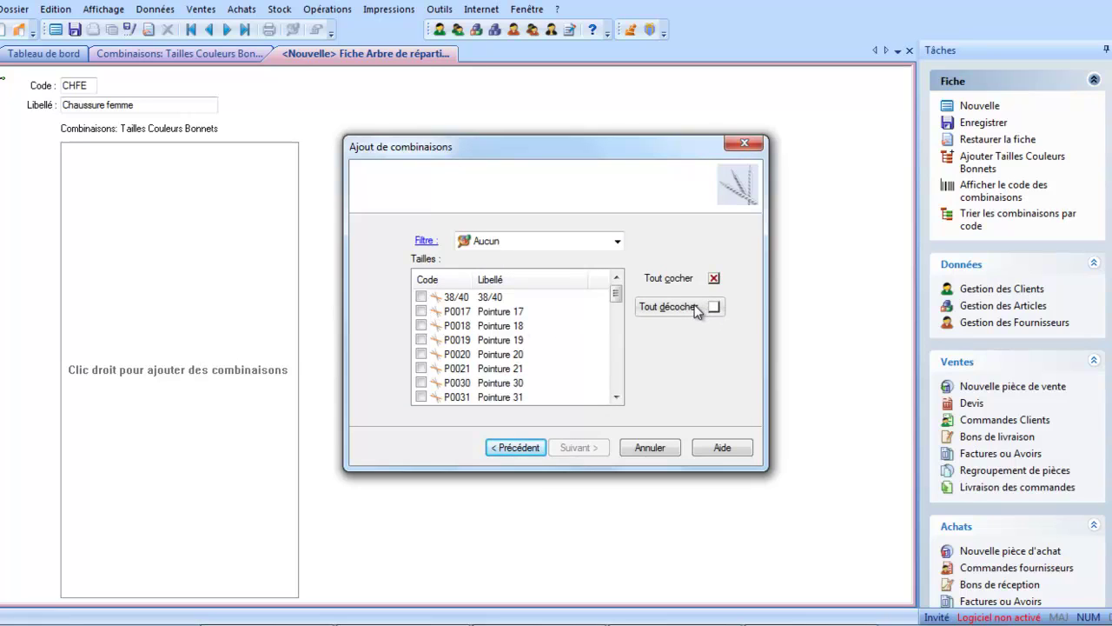
left_click(677, 285)
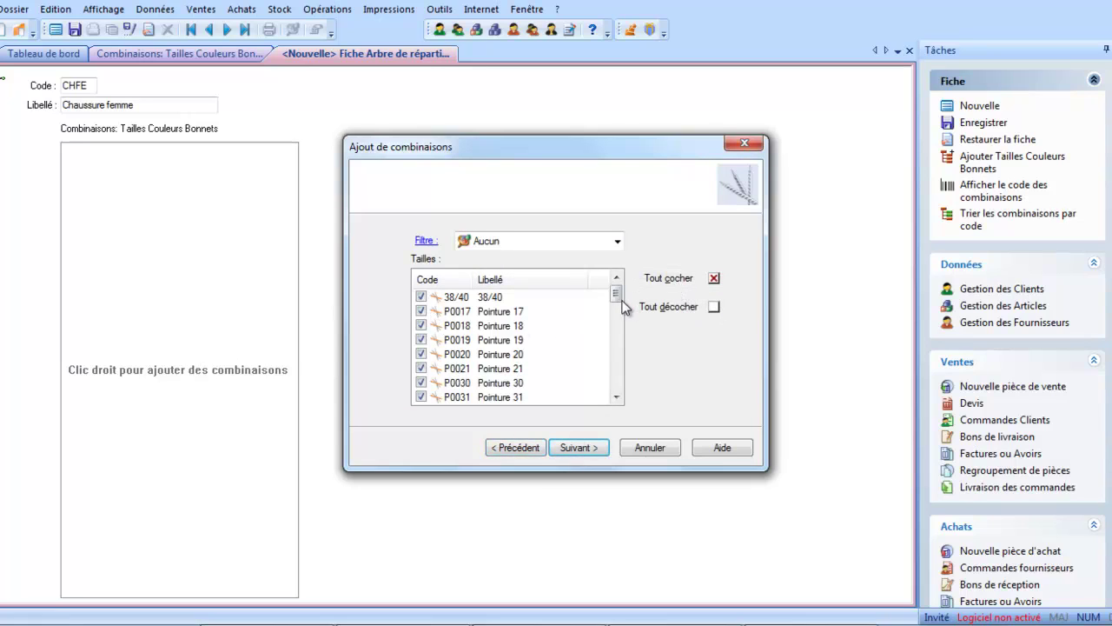
mouse_move(616, 300)
left_mouse_down()
mouse_move(616, 343)
mouse_move(614, 293)
left_mouse_up()
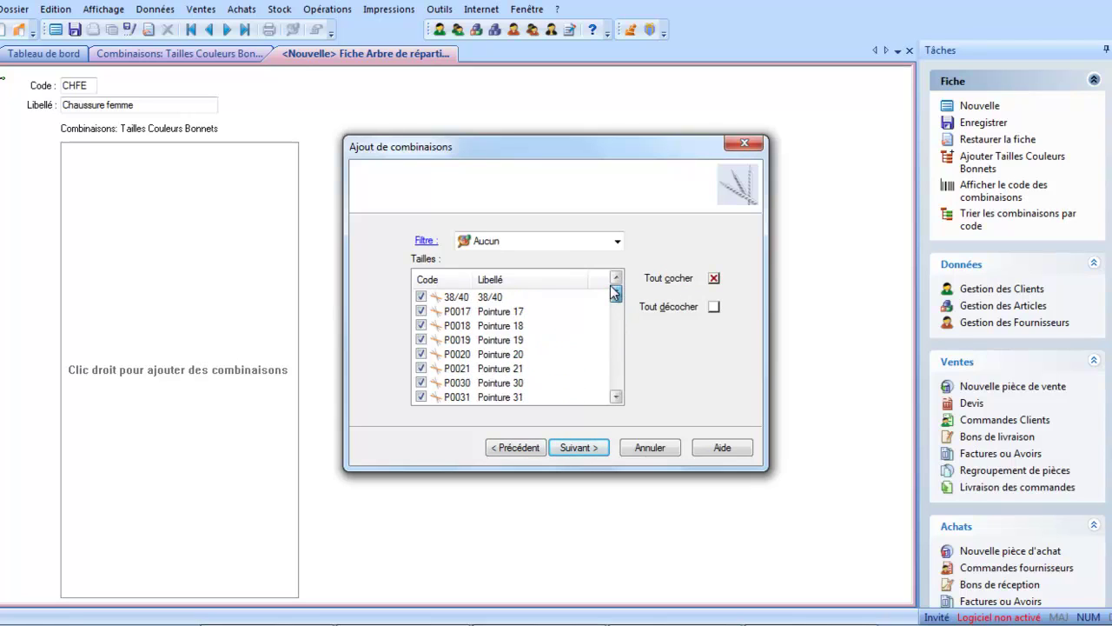
left_click(667, 308)
left_click(422, 311)
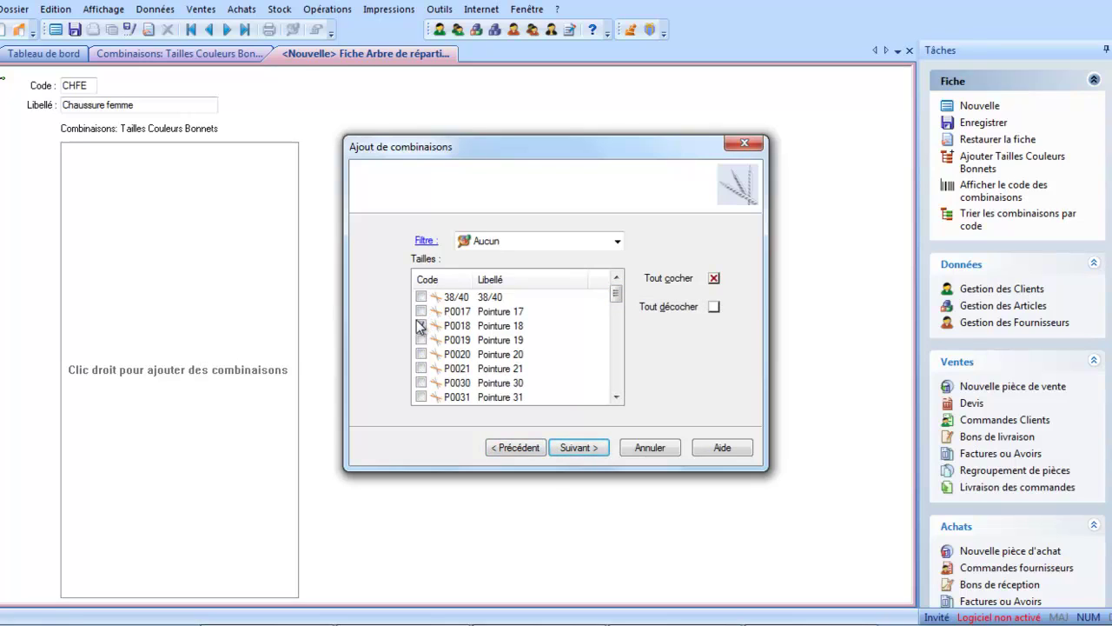
left_click(421, 311)
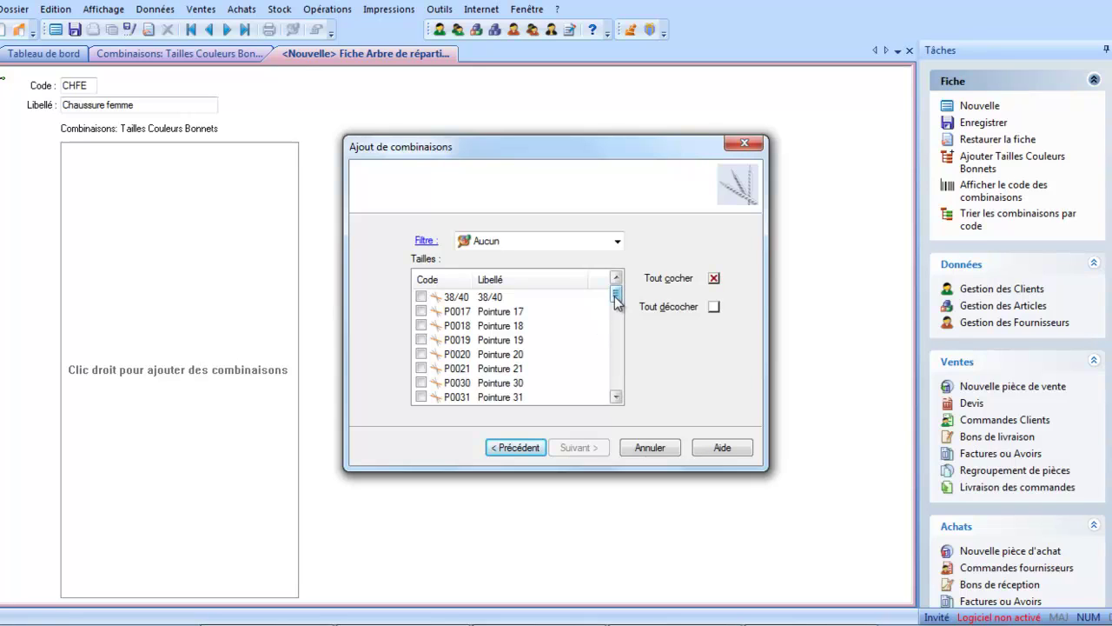
- Include Pointure 32, 33, 34 and 36 among the sizes used for the new combinations
left_click_drag(616, 299, 615, 317)
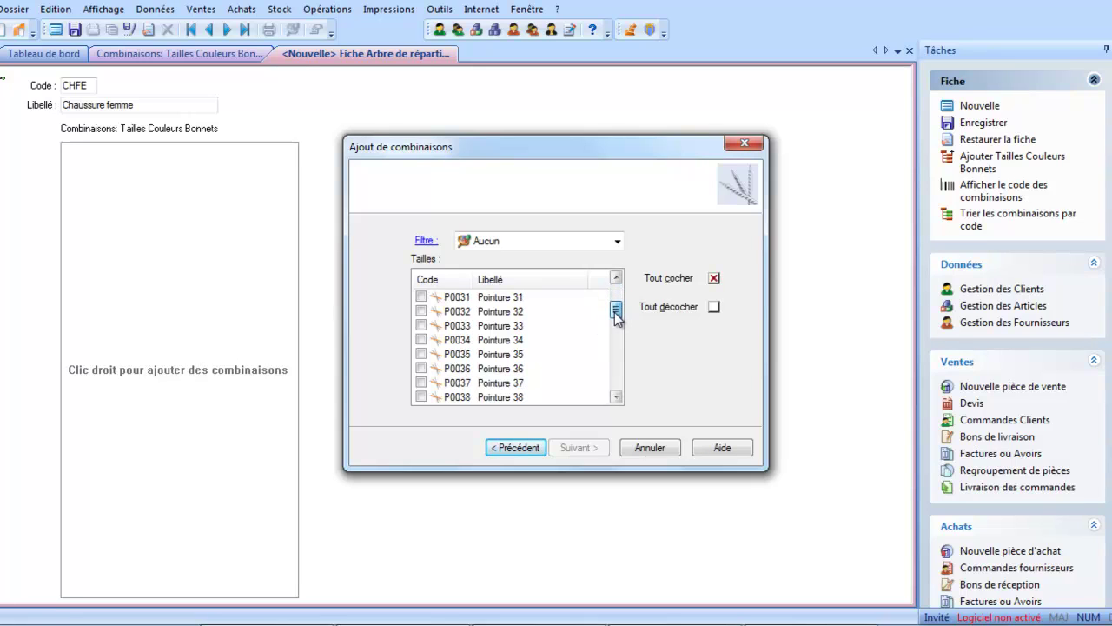
left_click(420, 311)
left_click(421, 325)
left_click(420, 339)
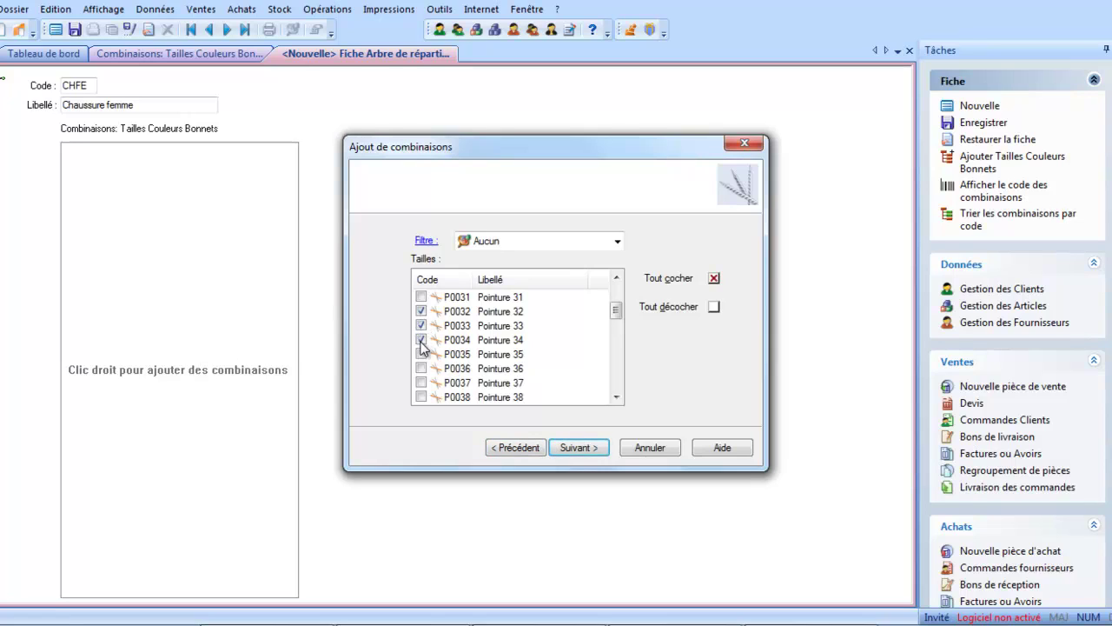
left_click(420, 369)
- Include all colours in the new combinations and proceed to the wizard's final confirmation page
left_click(580, 448)
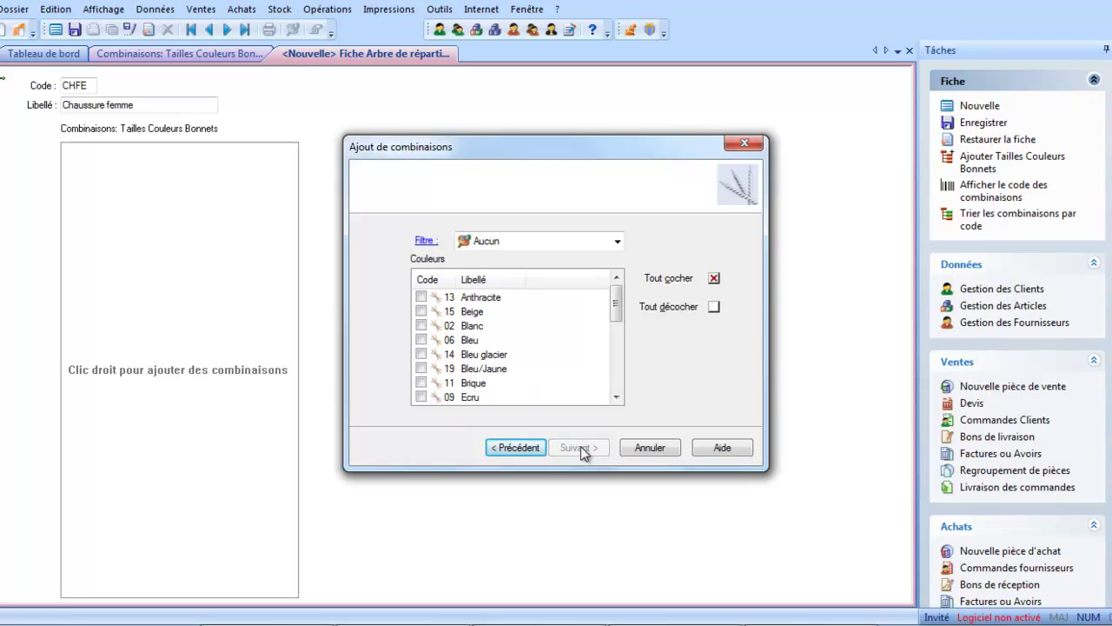
left_click(667, 287)
left_click(599, 452)
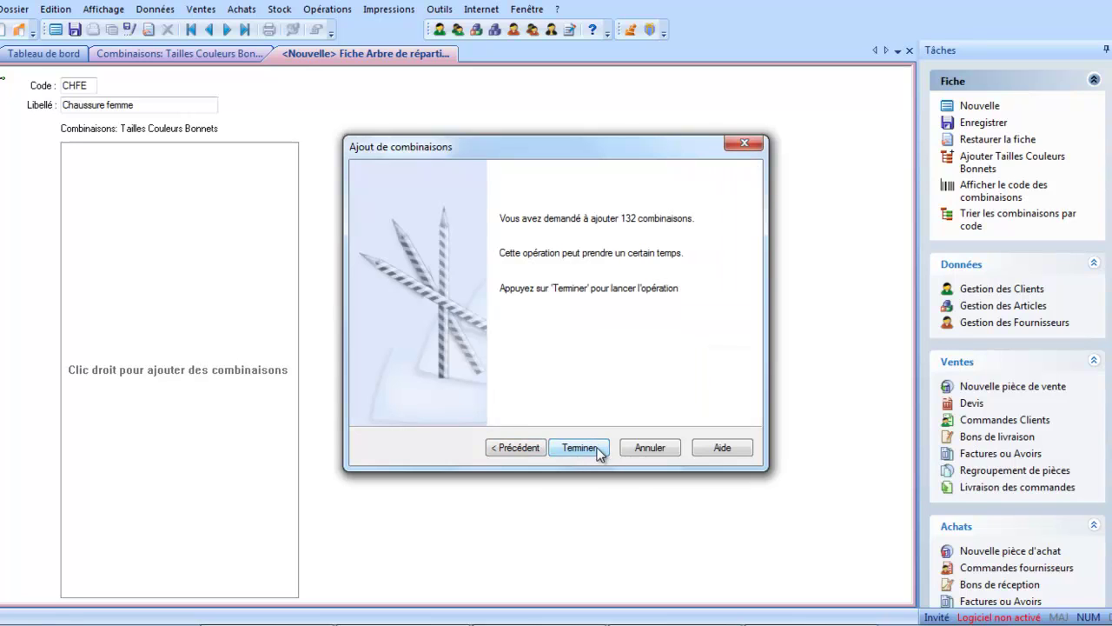
- Generate the requested combinations, check the colours under Pointure 32, and save and close the CHFE record
left_click(580, 448)
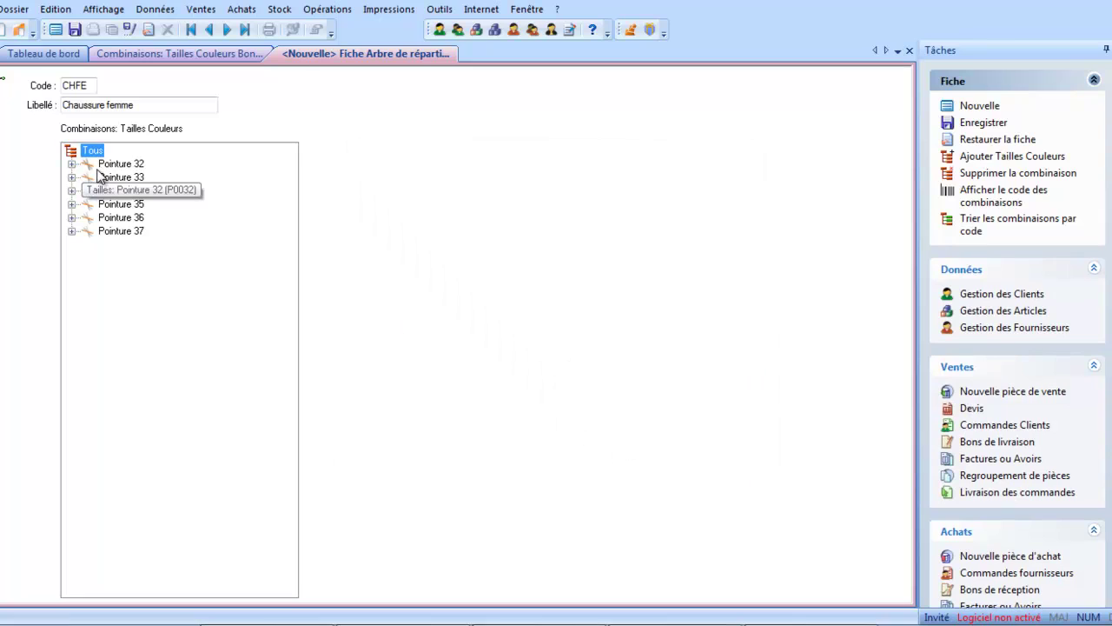
left_click(71, 163)
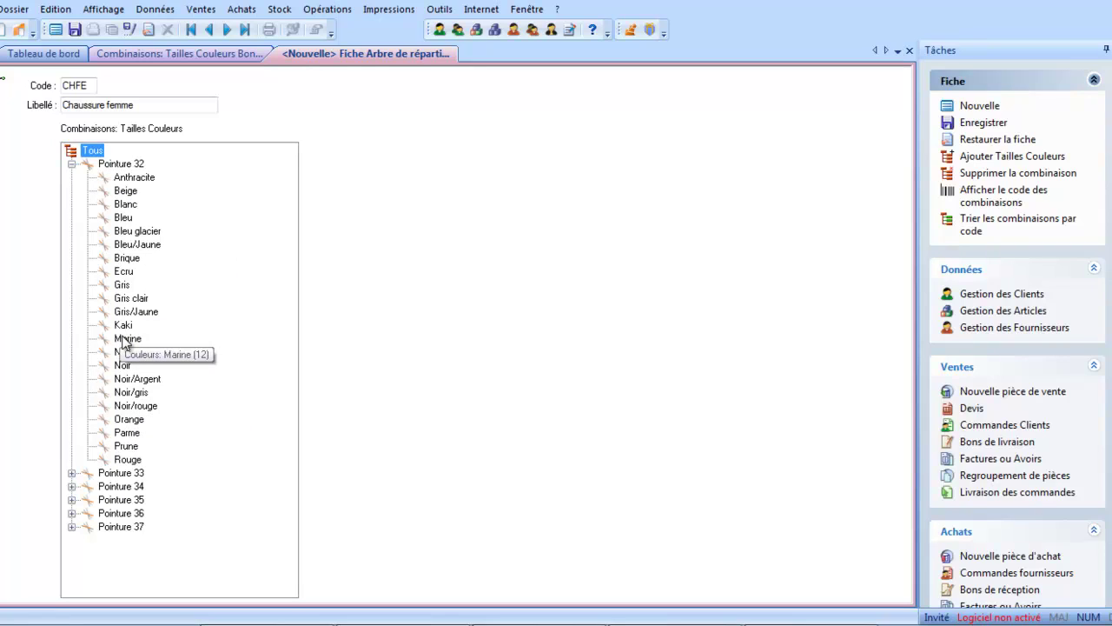
left_click(909, 50)
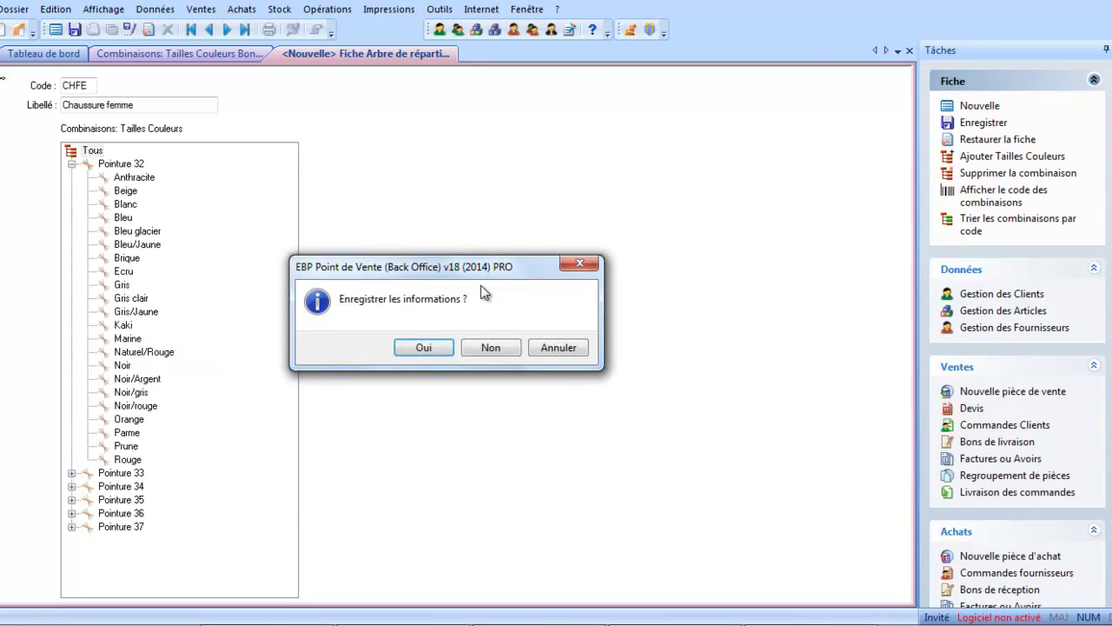
left_click(429, 351)
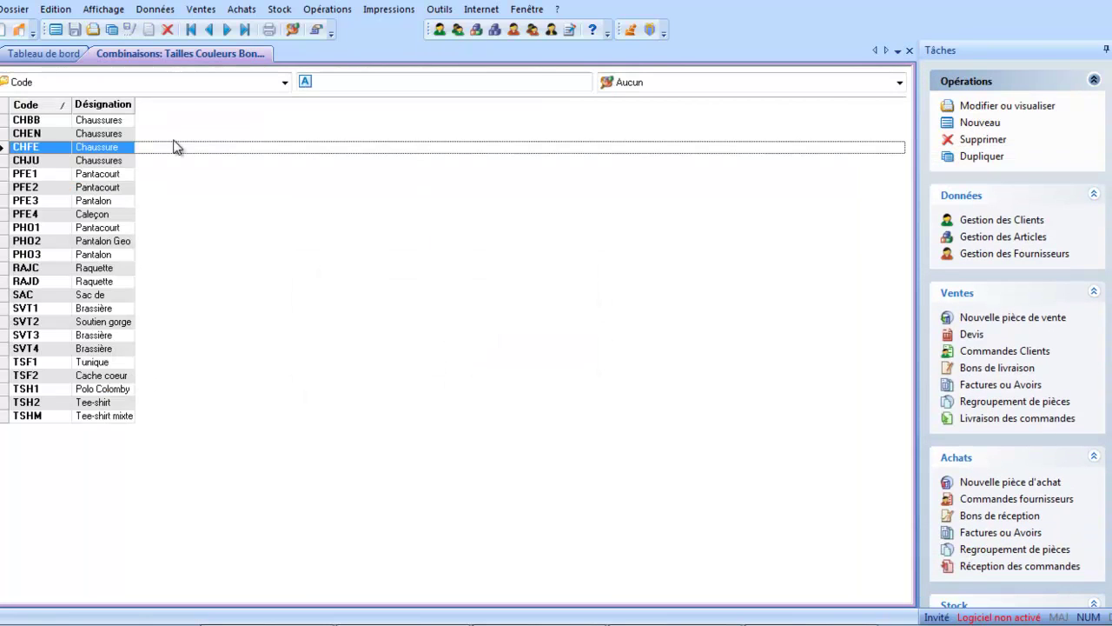
- Open the stock collections list and examine the ACCESS and ENFANT collection records
left_click(156, 11)
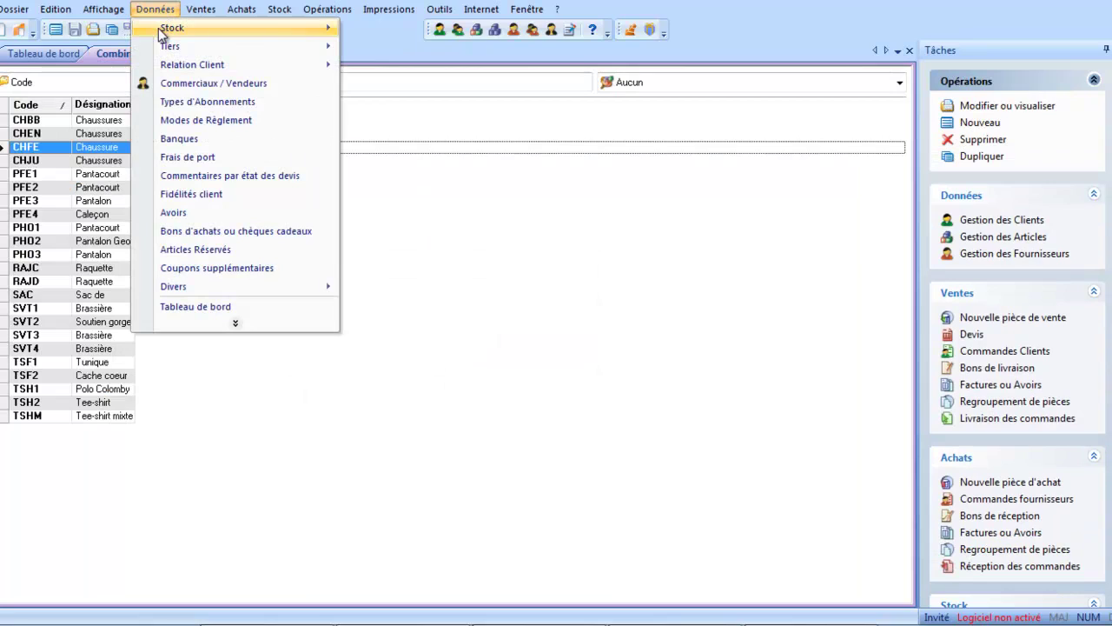
mouse_move(161, 28)
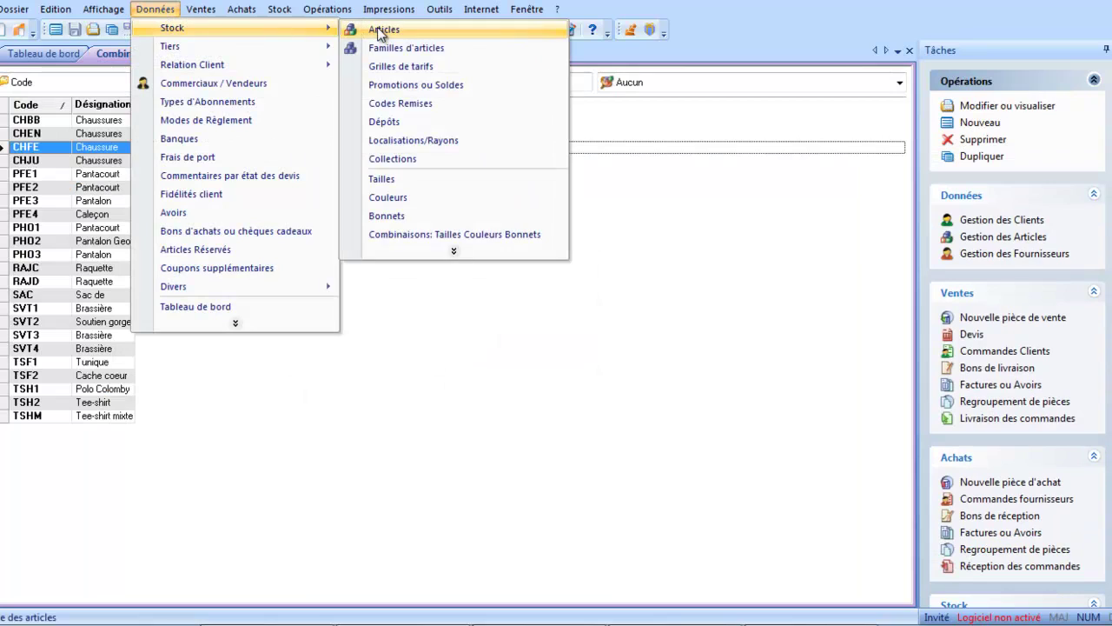
left_click(378, 158)
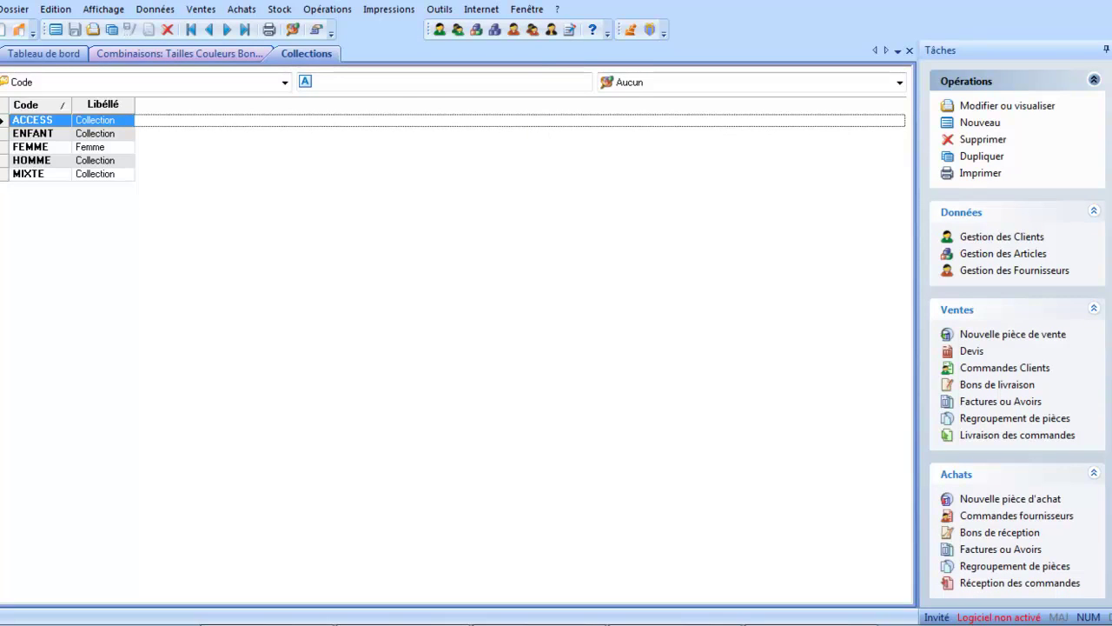
double_click(39, 126)
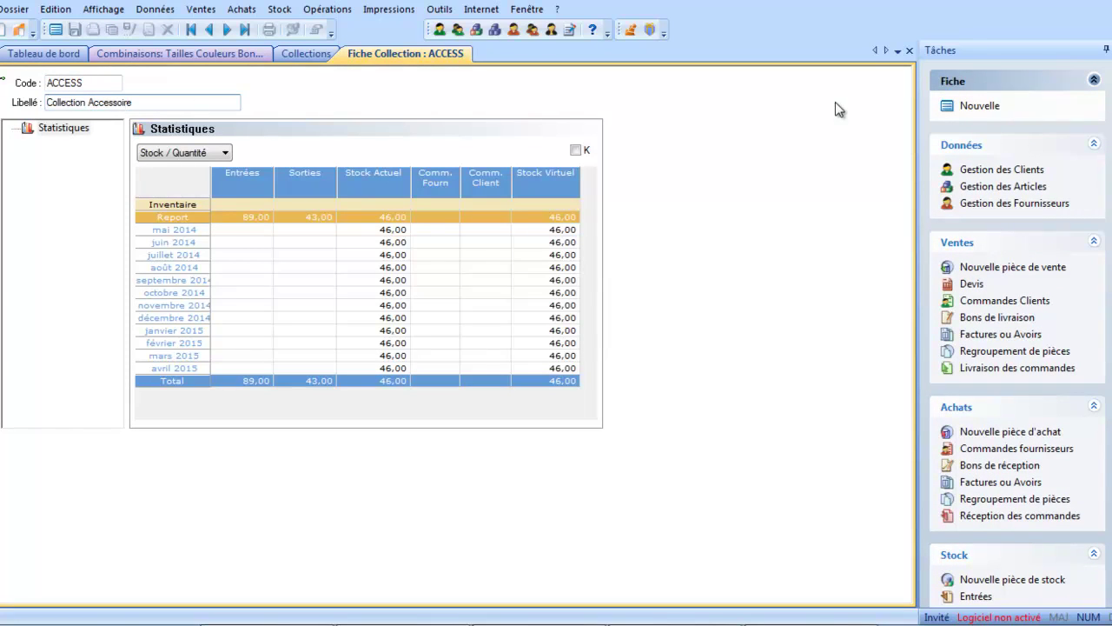
left_click(909, 50)
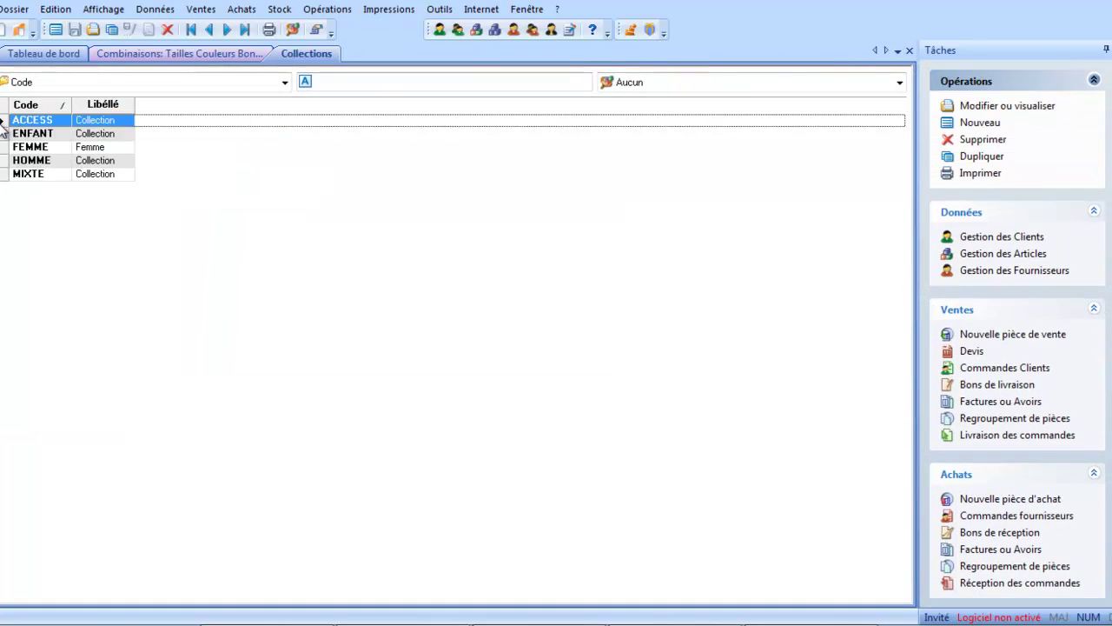
double_click(31, 135)
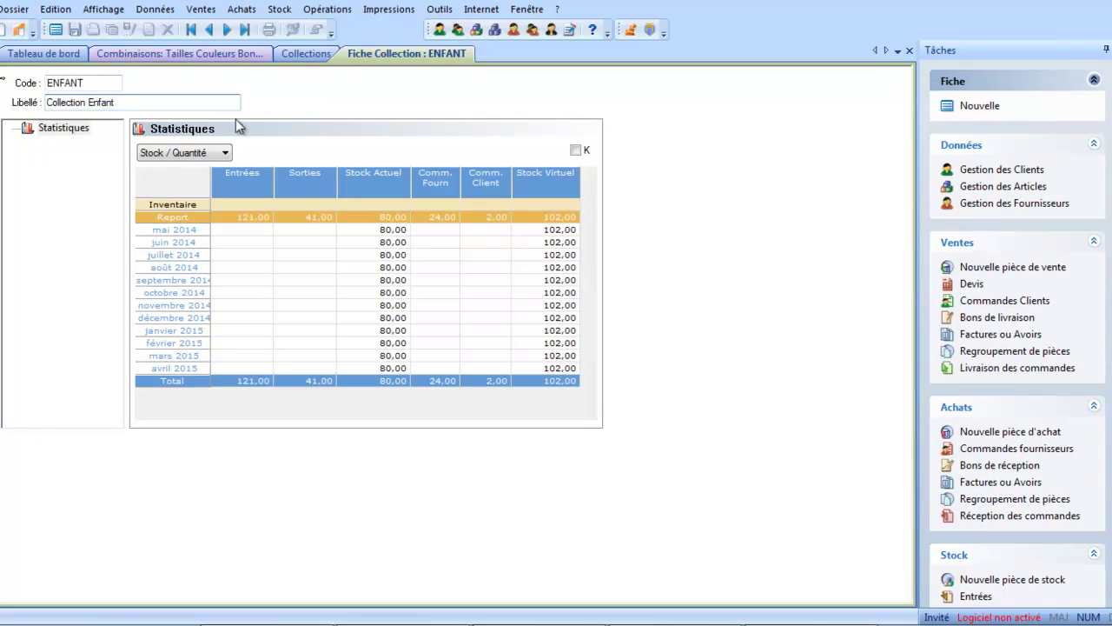
left_click(909, 50)
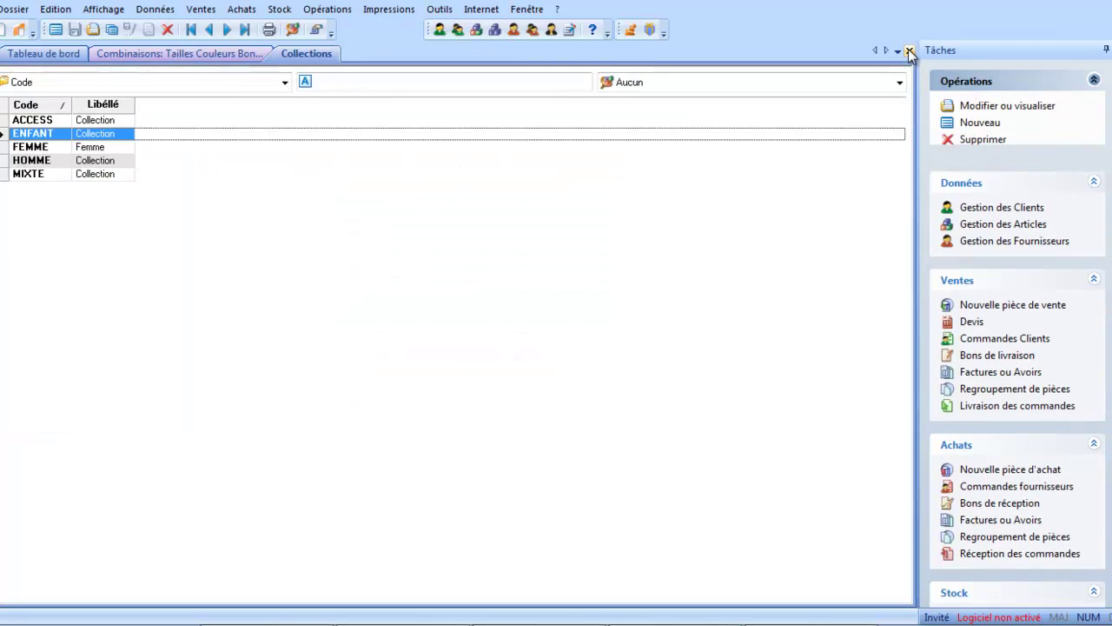
- Create a new collection with code ETE and label "Collection été", then save and close its record
left_click(56, 32)
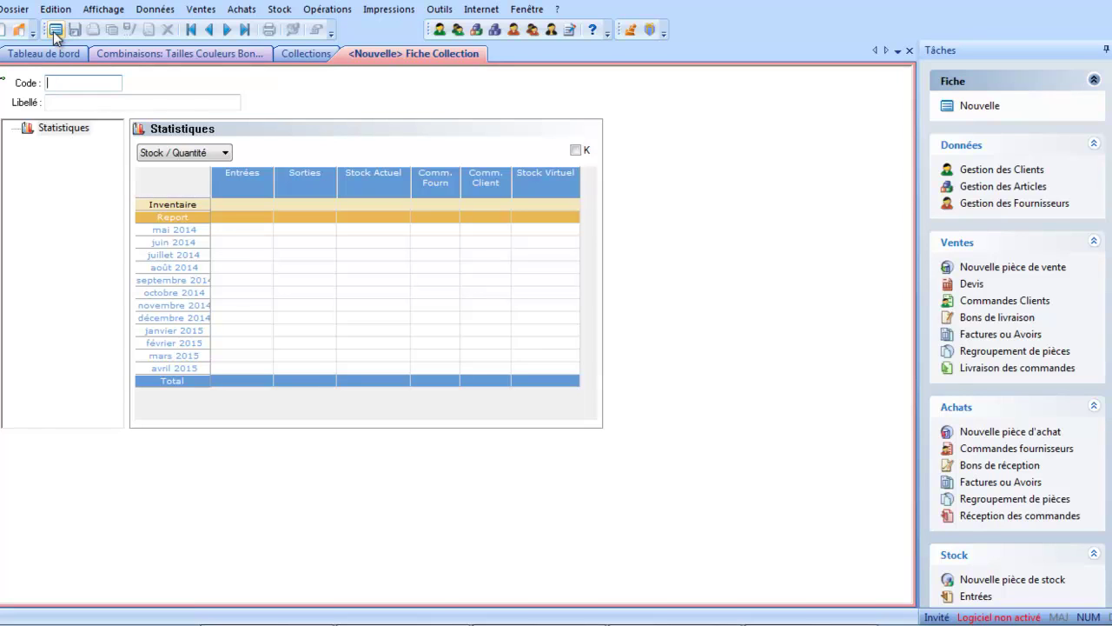
key("Caps_Lock")
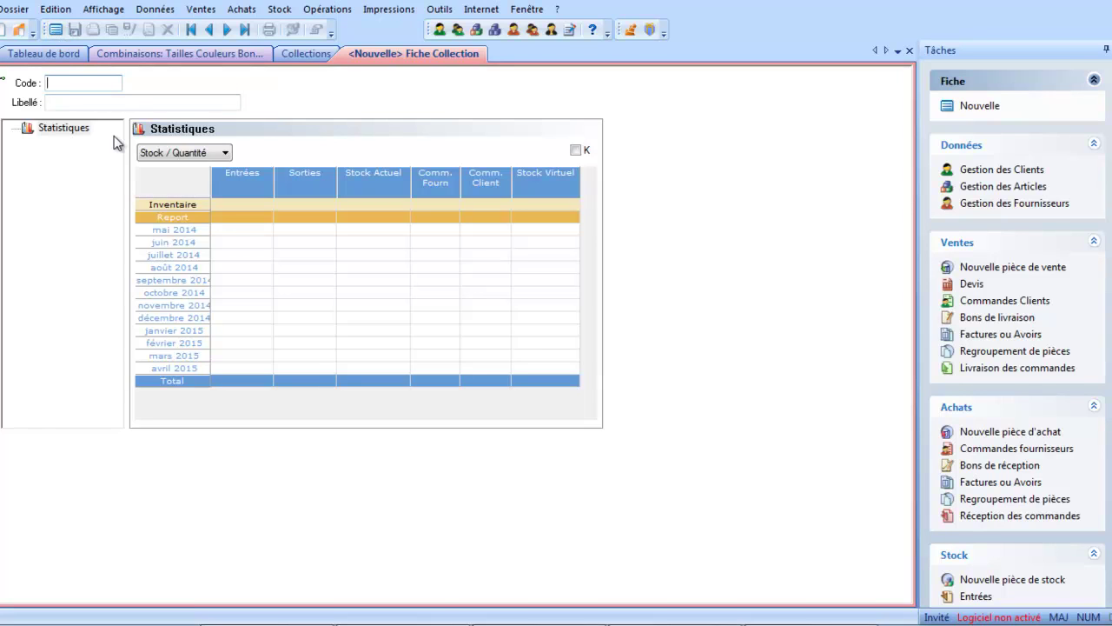
type("ETE")
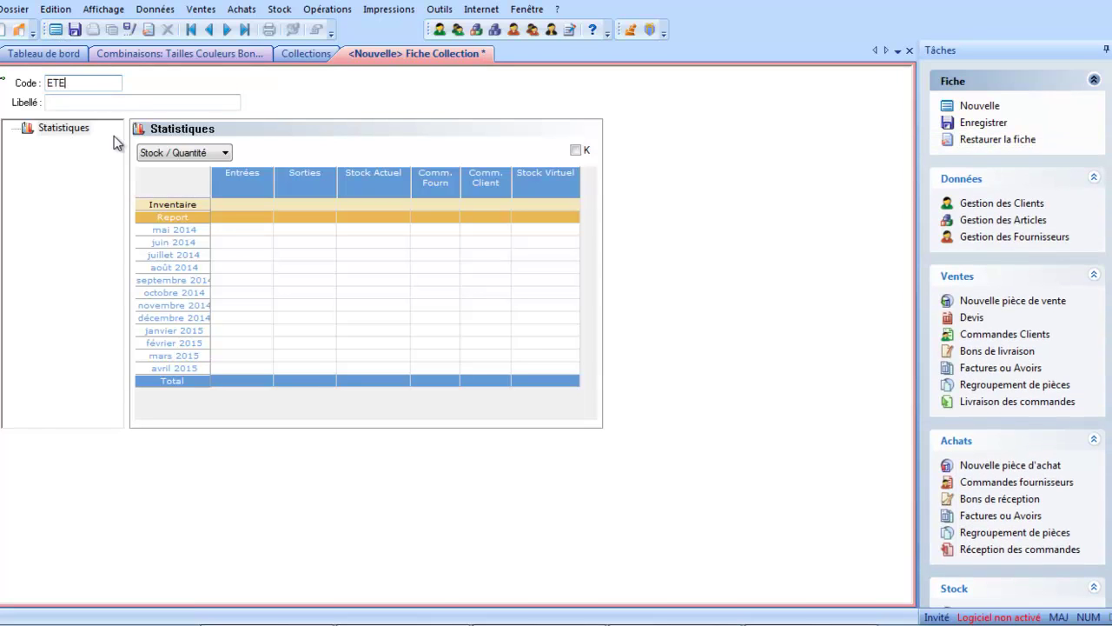
left_click(59, 100)
key("Caps_Lock")
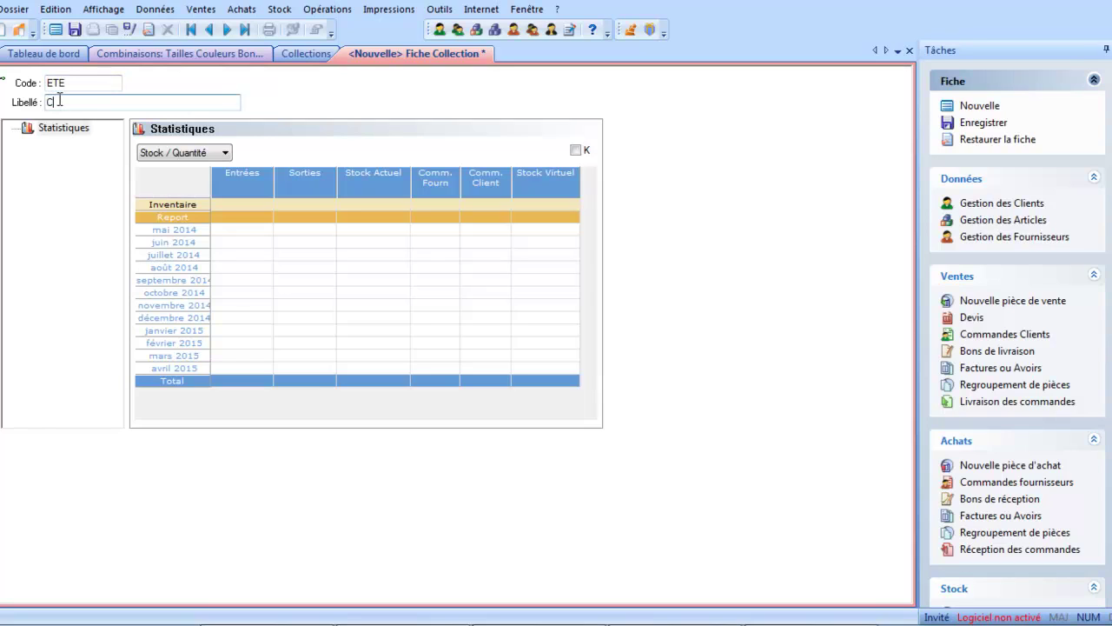
type("Collection été")
left_click(75, 30)
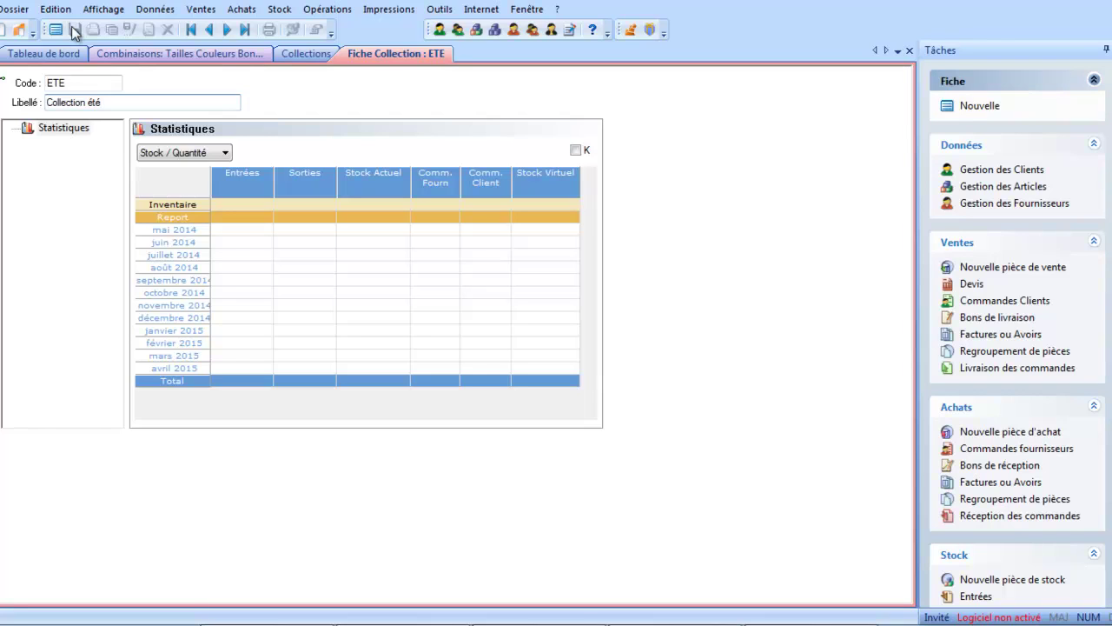
left_click(909, 51)
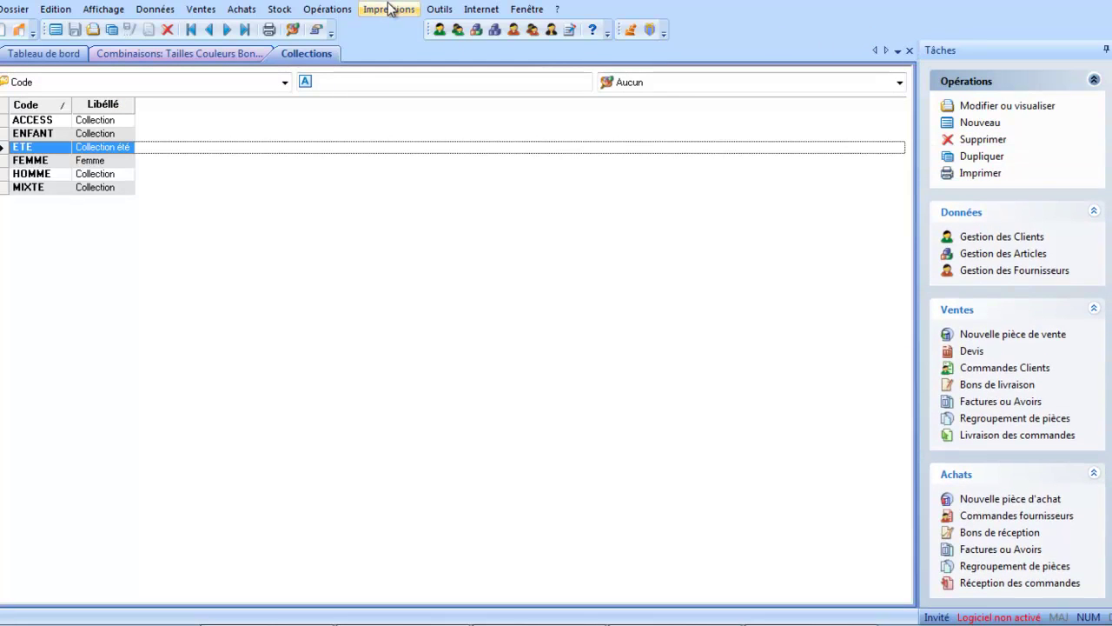
- Bring up the available stock data lists
left_click(162, 10)
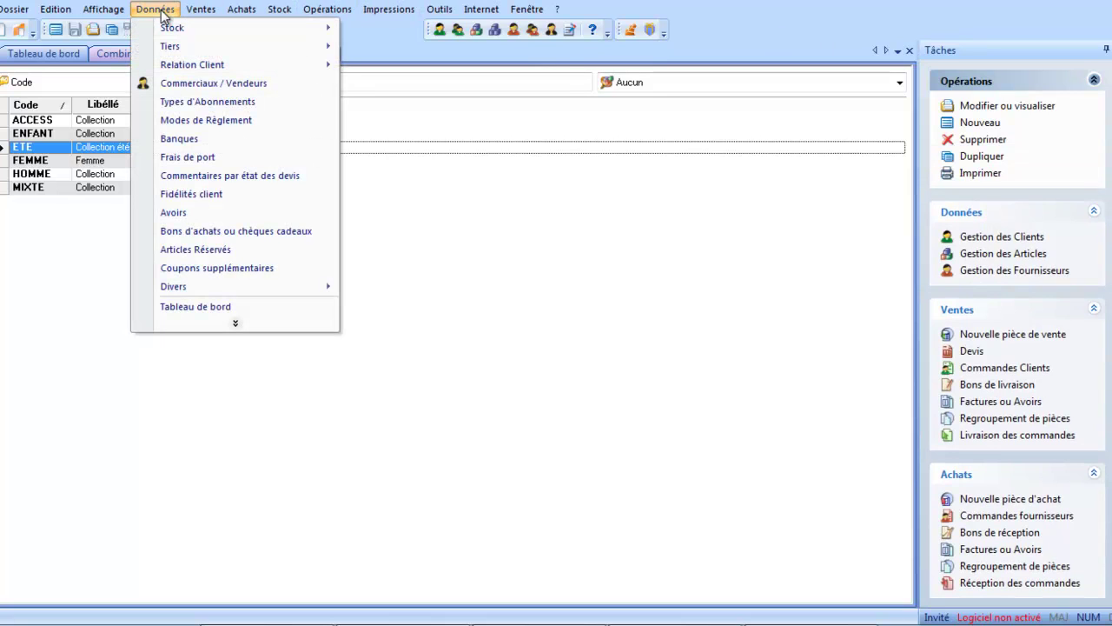
mouse_move(173, 29)
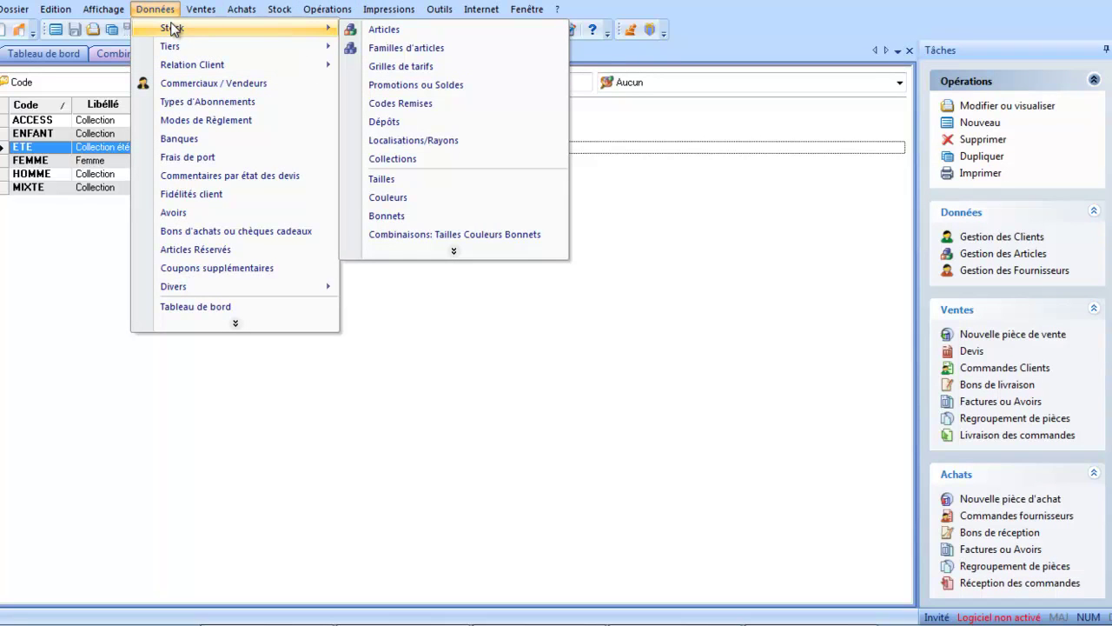